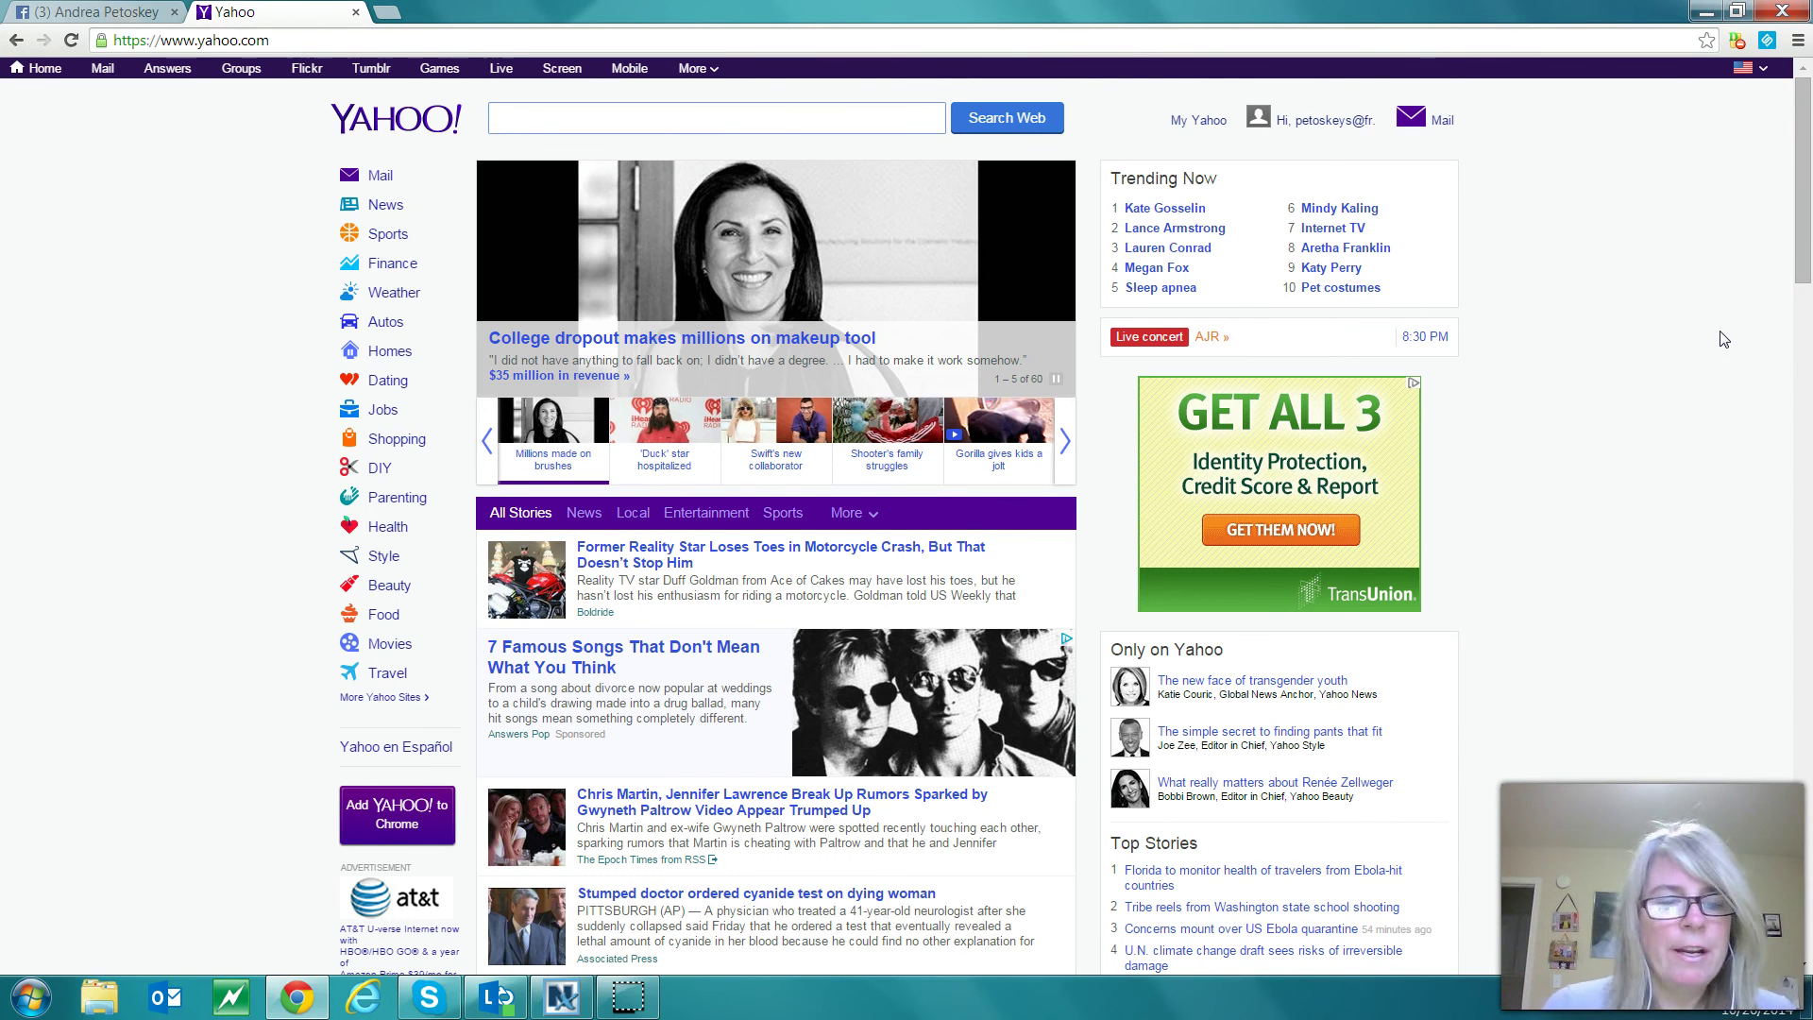
Go to Yahoo Finance and open USA Today's '7 things the middle class can't afford anymore' article.
left_click(1706, 394)
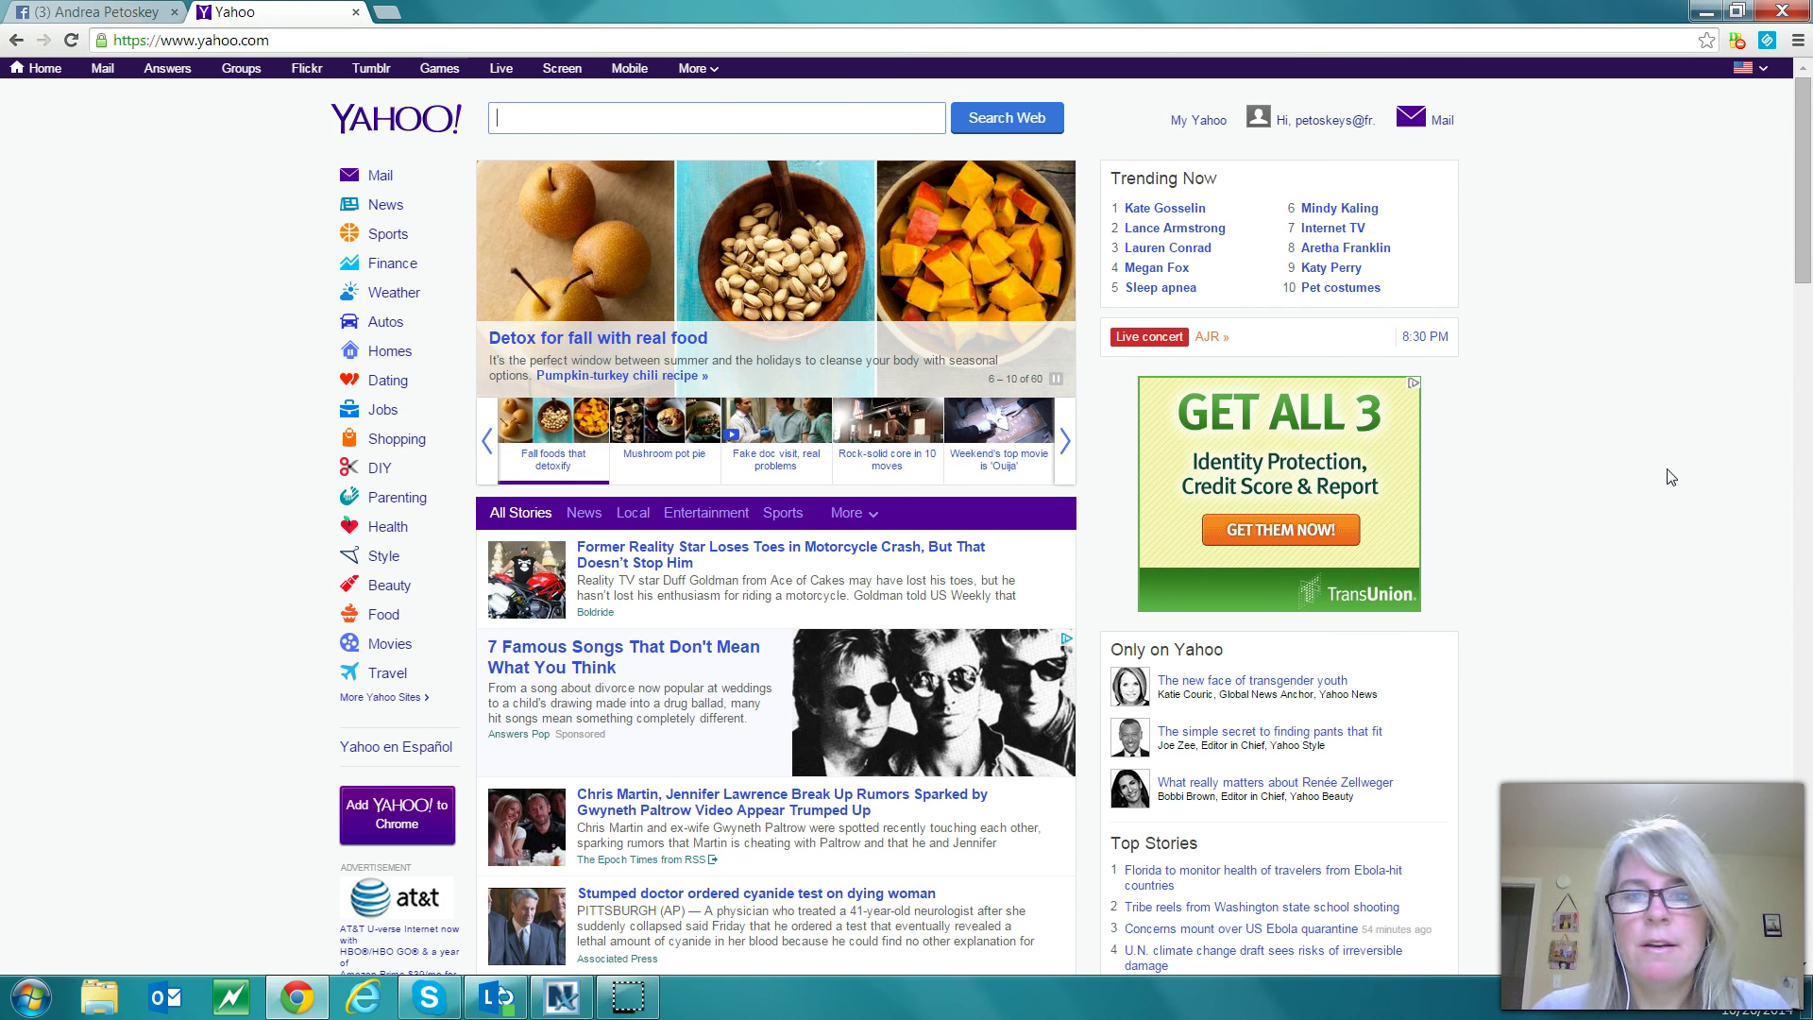
left_click_drag(1798, 236, 1809, 187)
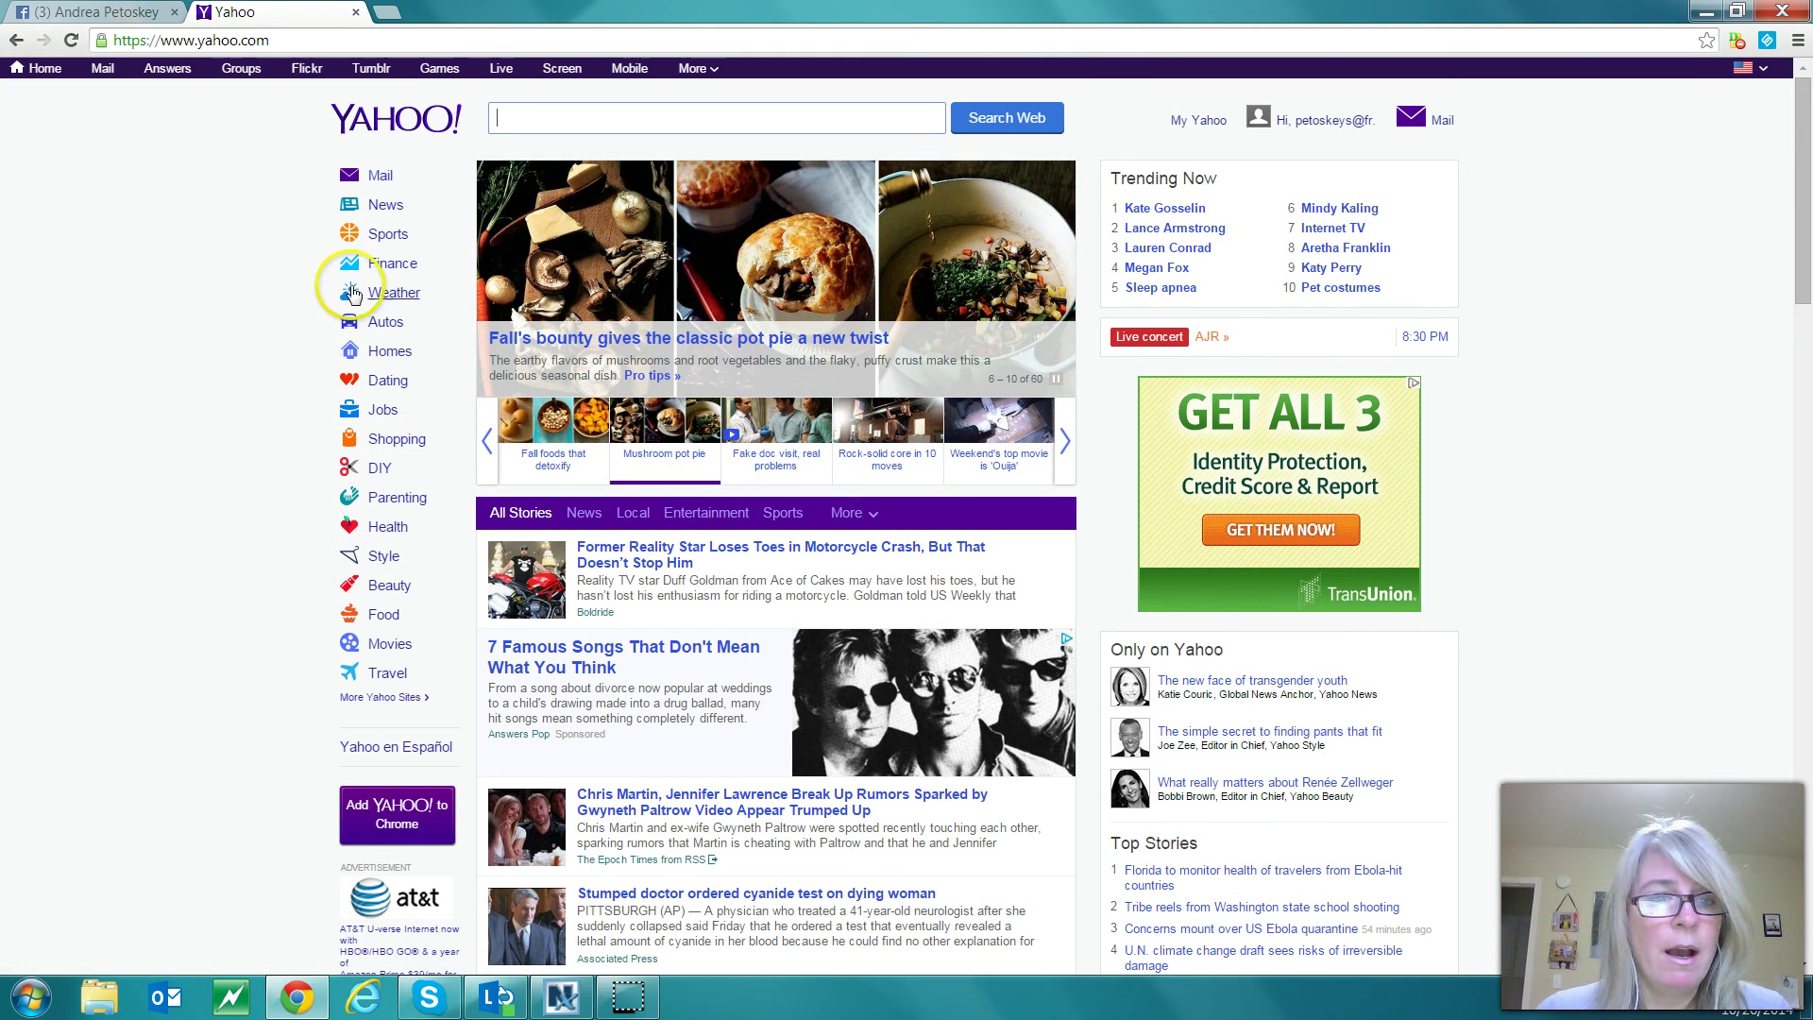
left_click(394, 268)
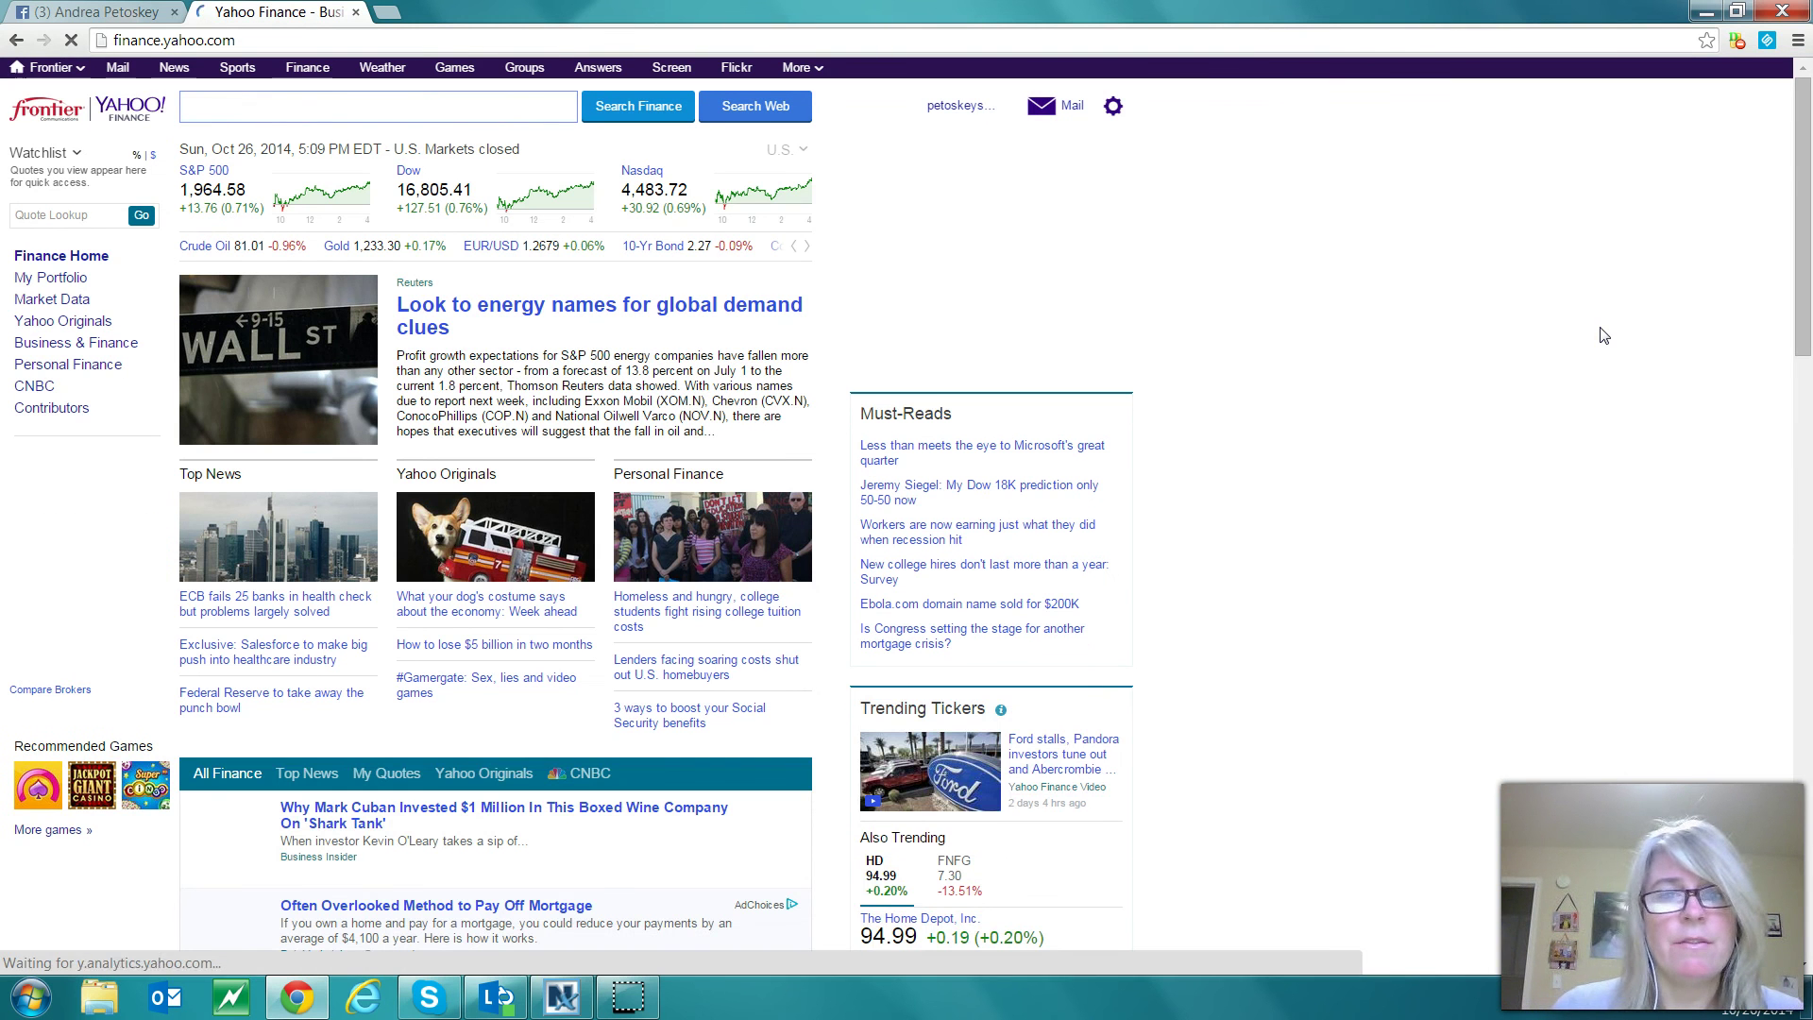
left_click(1739, 353)
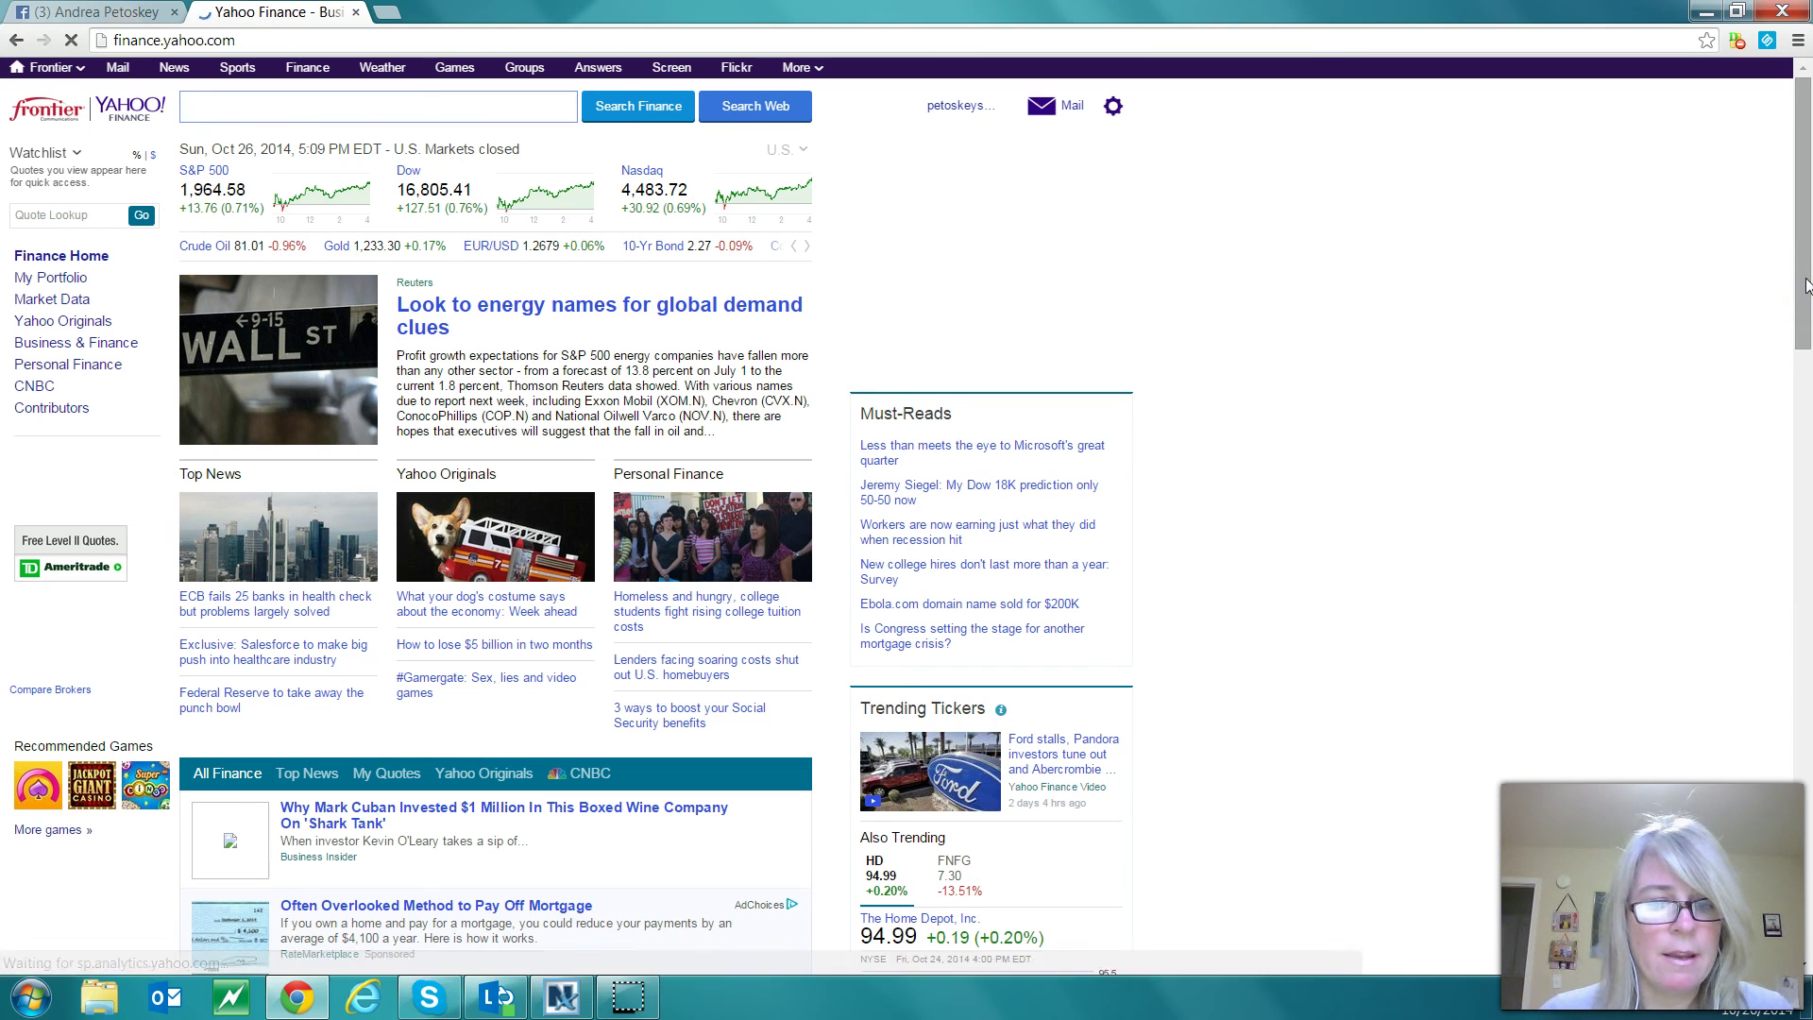
left_click_drag(1806, 285, 1803, 477)
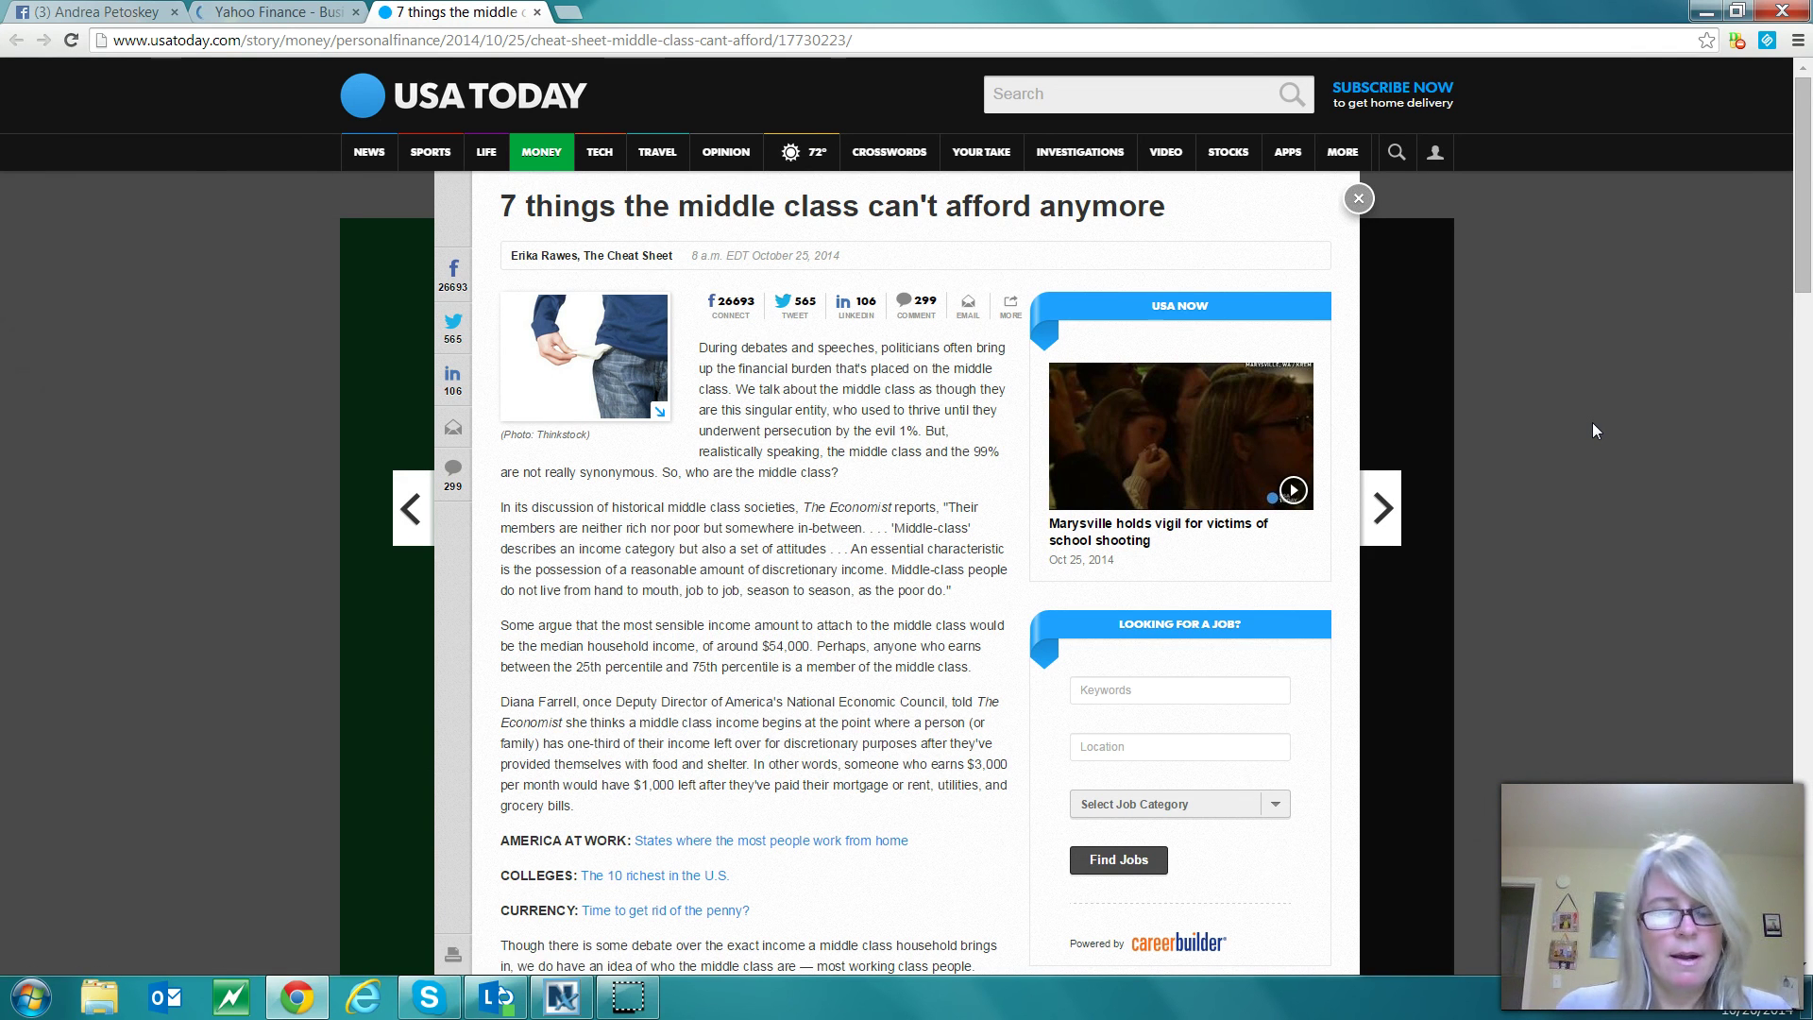
left_click(1680, 459)
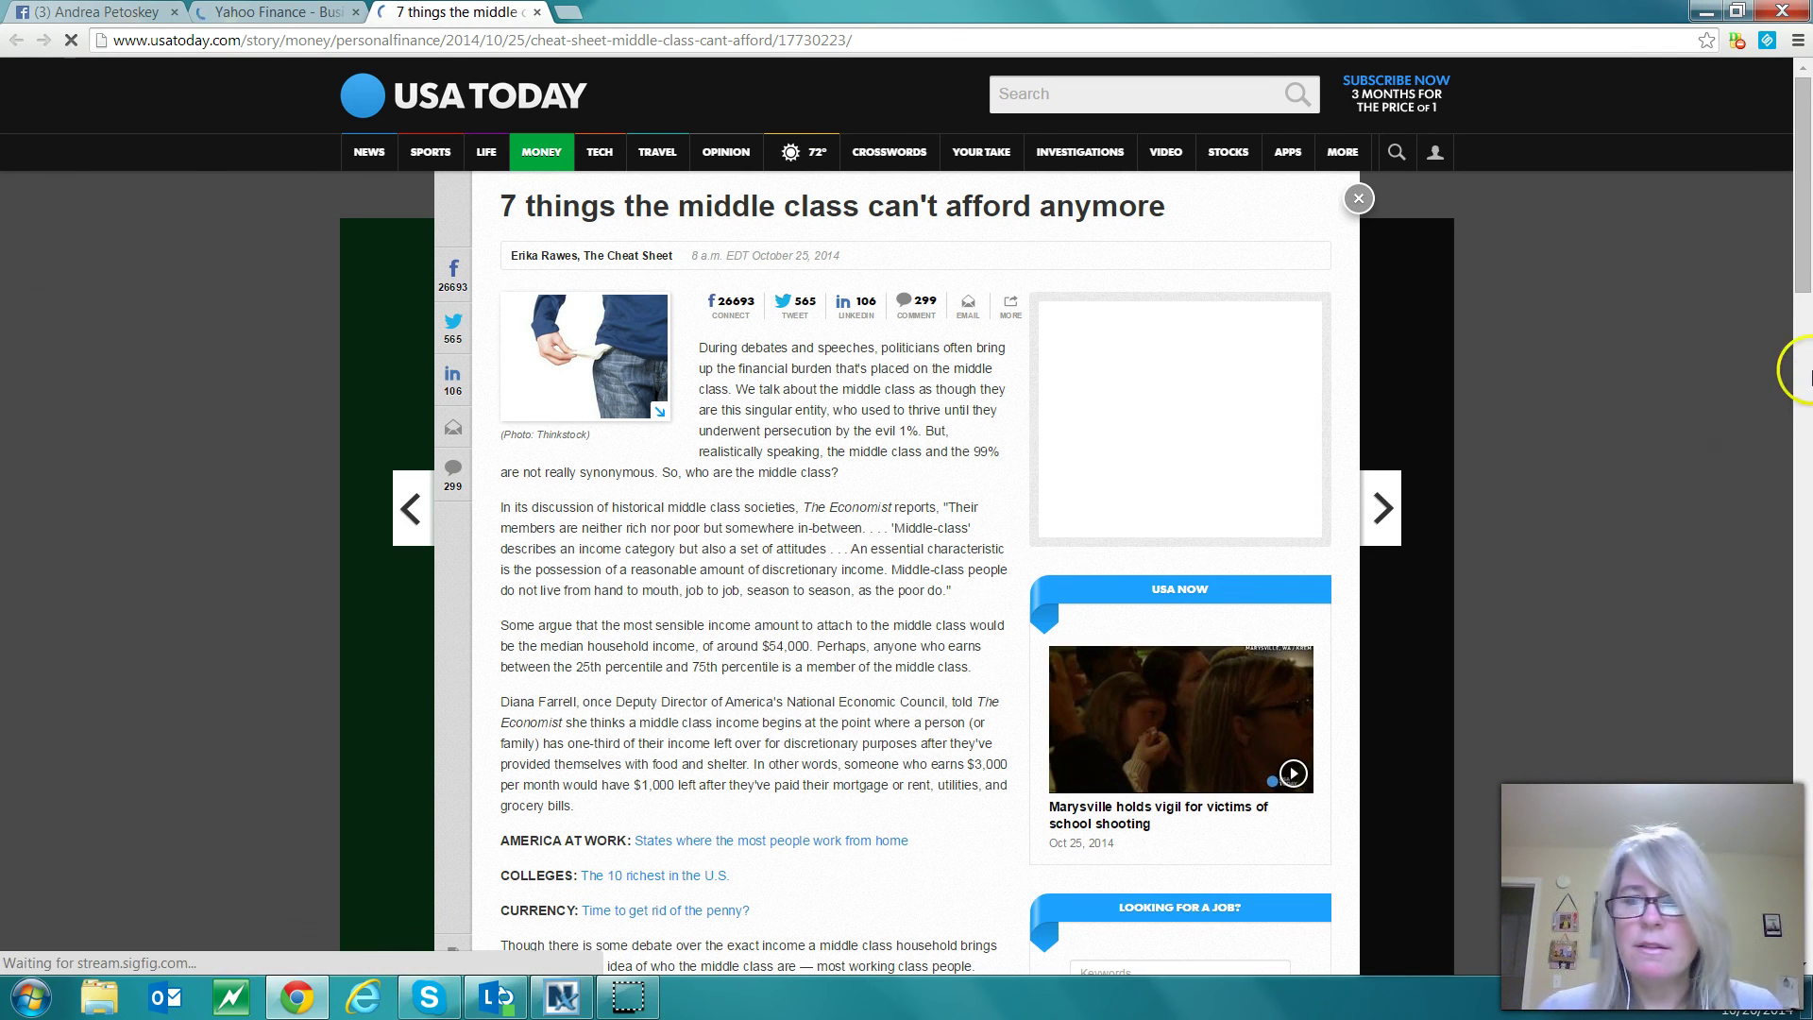
left_click_drag(1806, 263, 1805, 392)
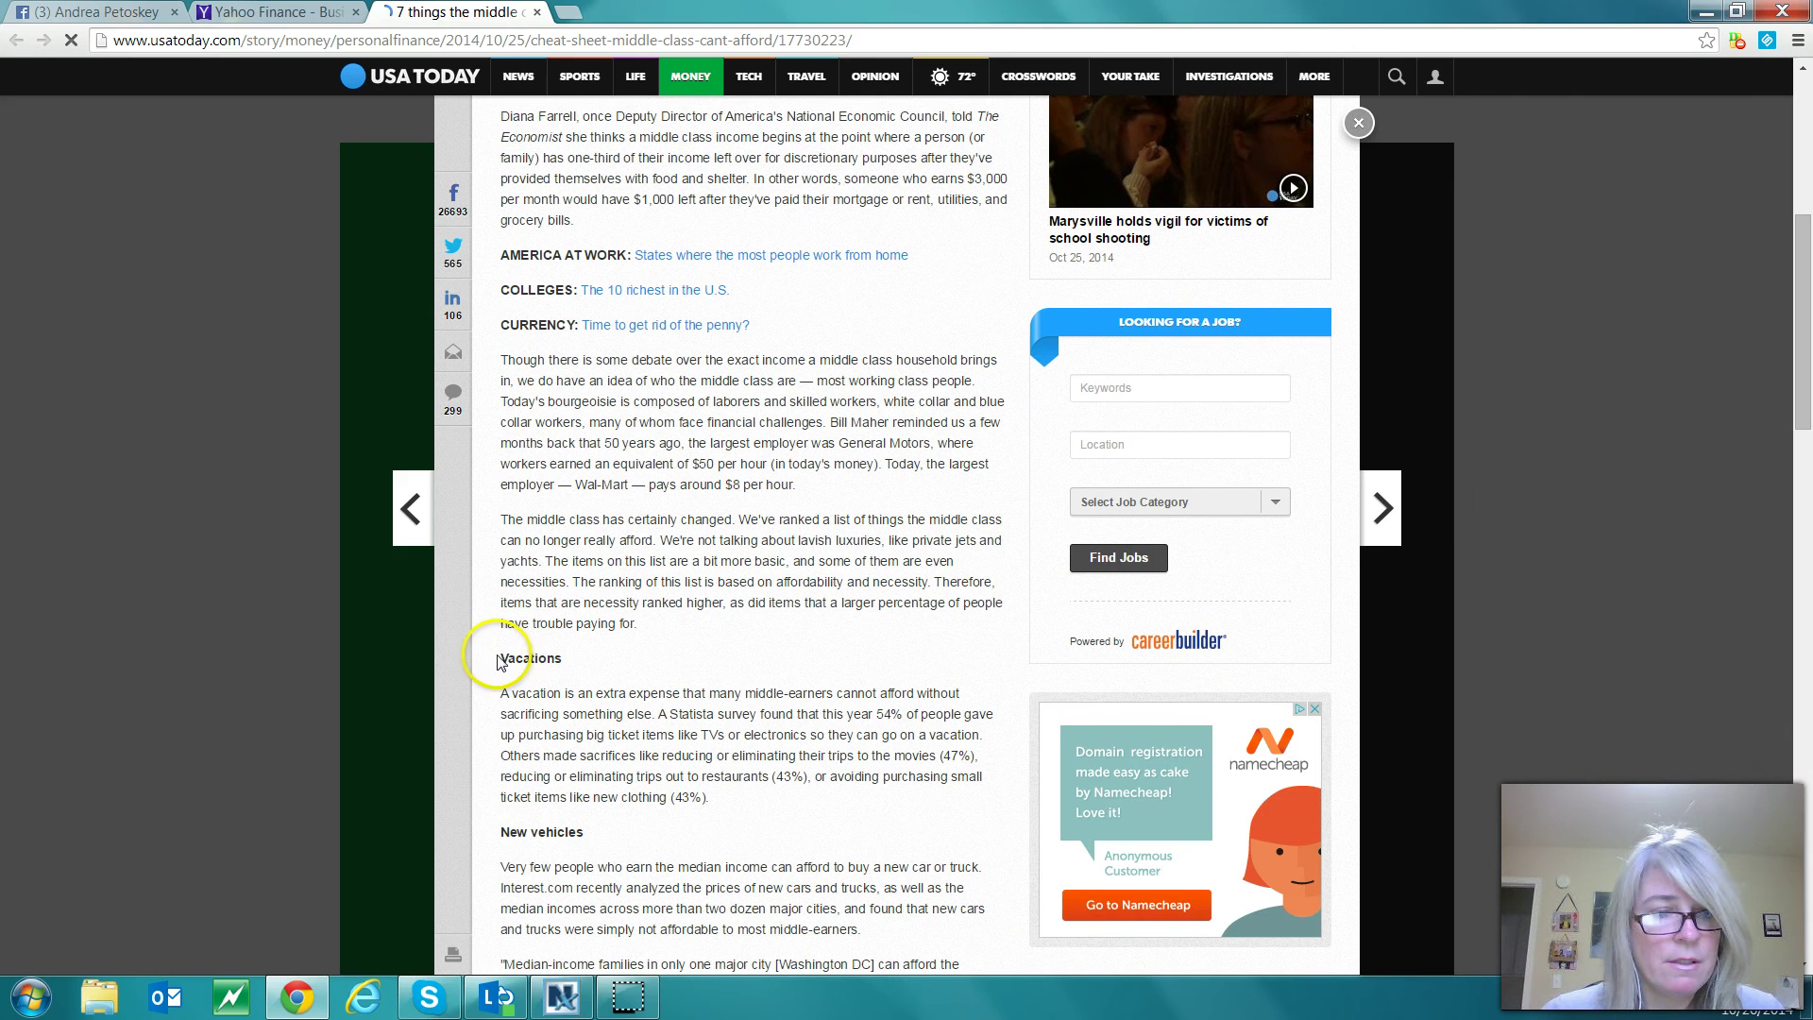
left_click_drag(500, 658, 574, 655)
left_click_drag(498, 832, 585, 833)
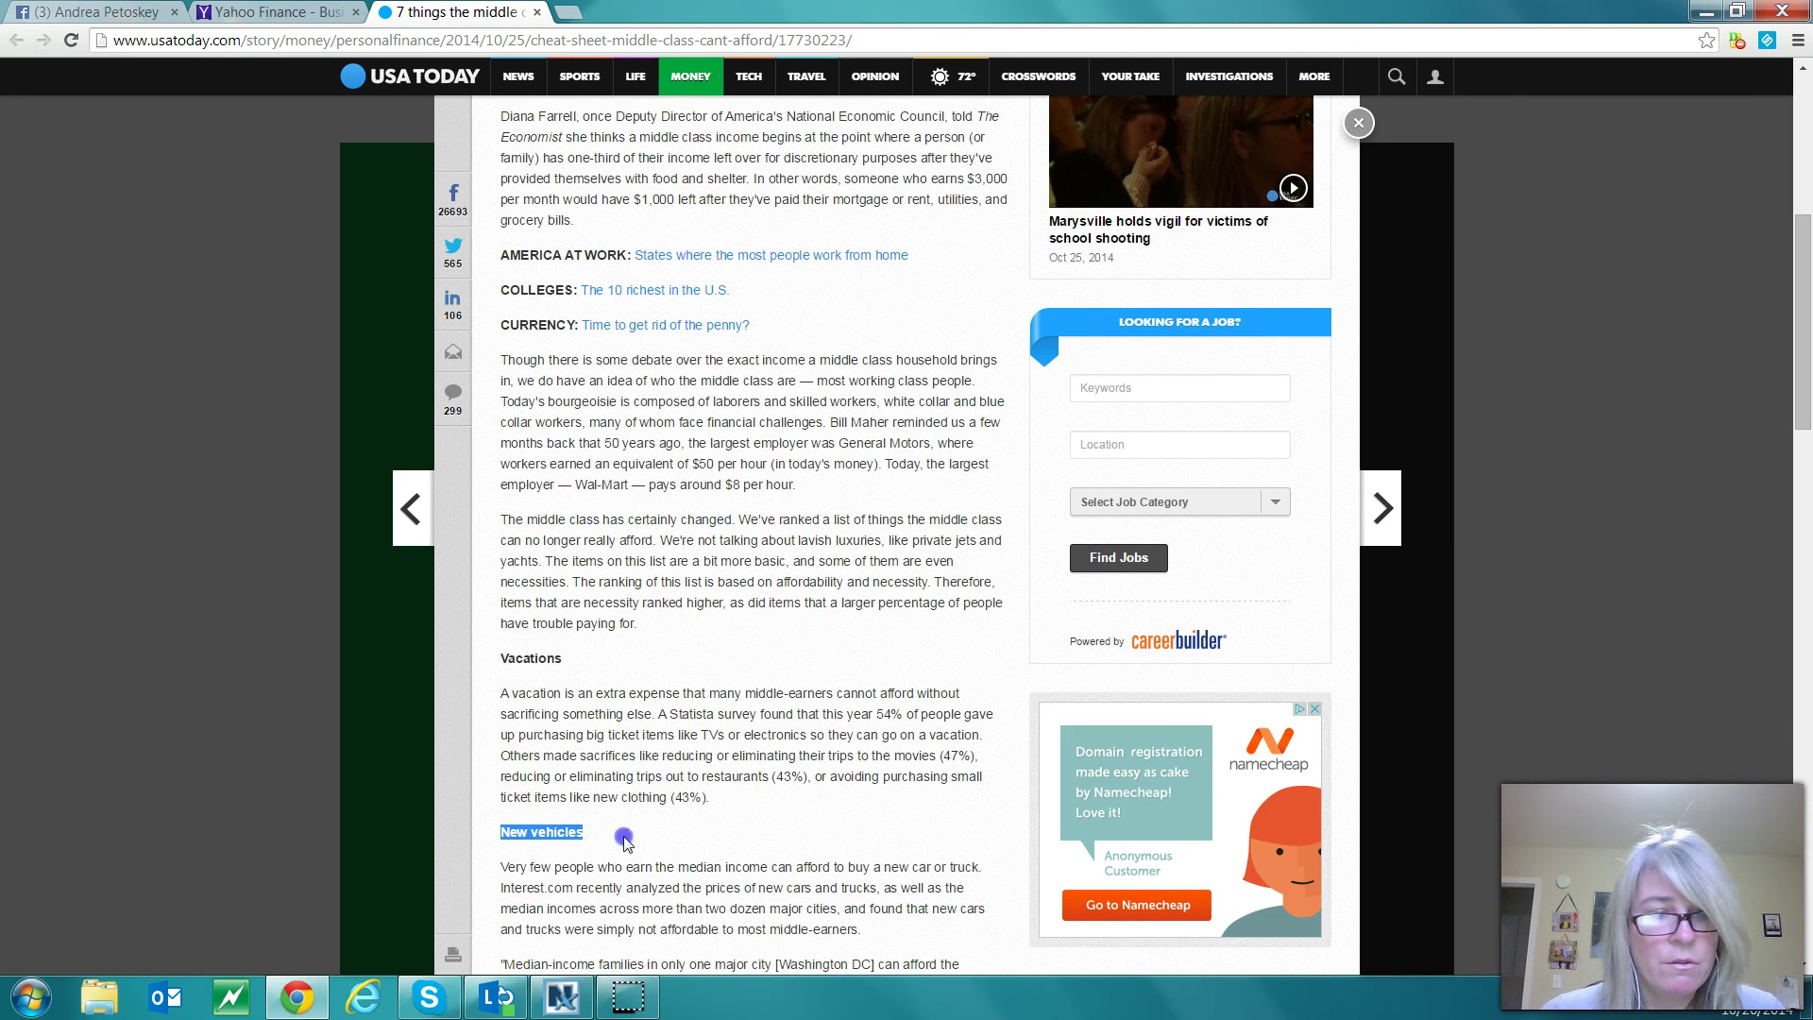
left_click_drag(1805, 338, 1805, 186)
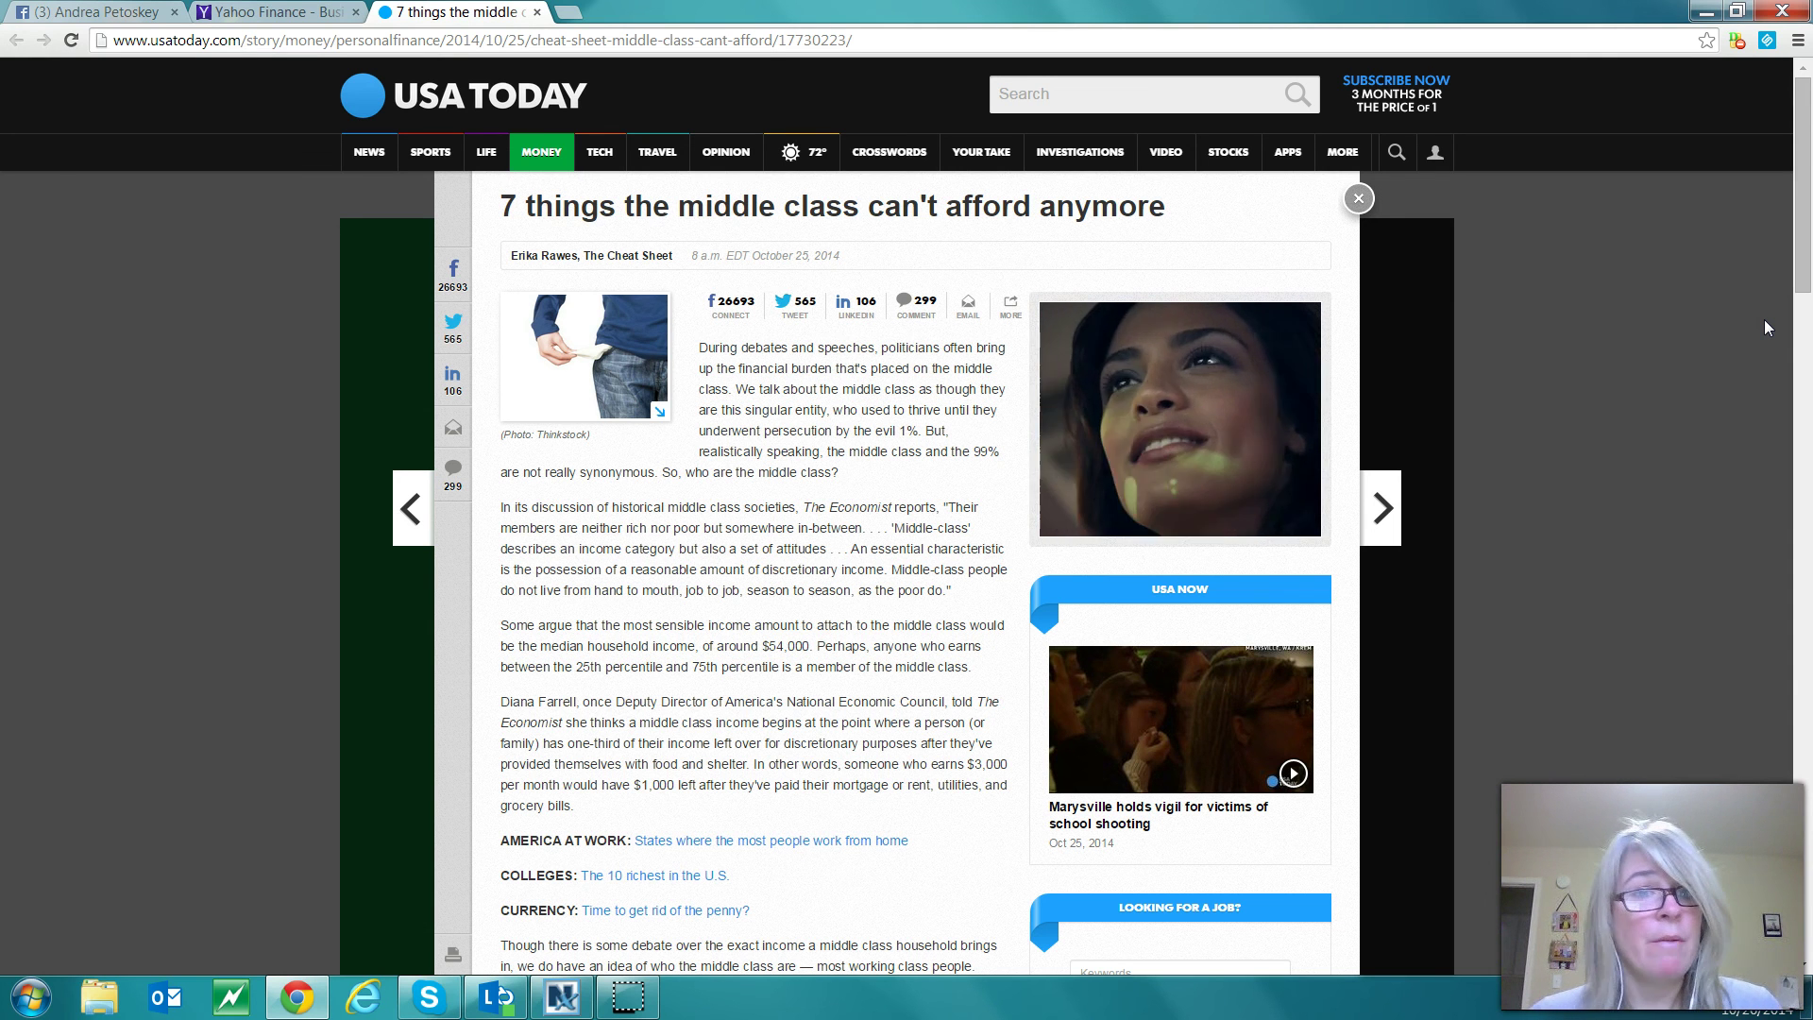
left_click(1568, 399)
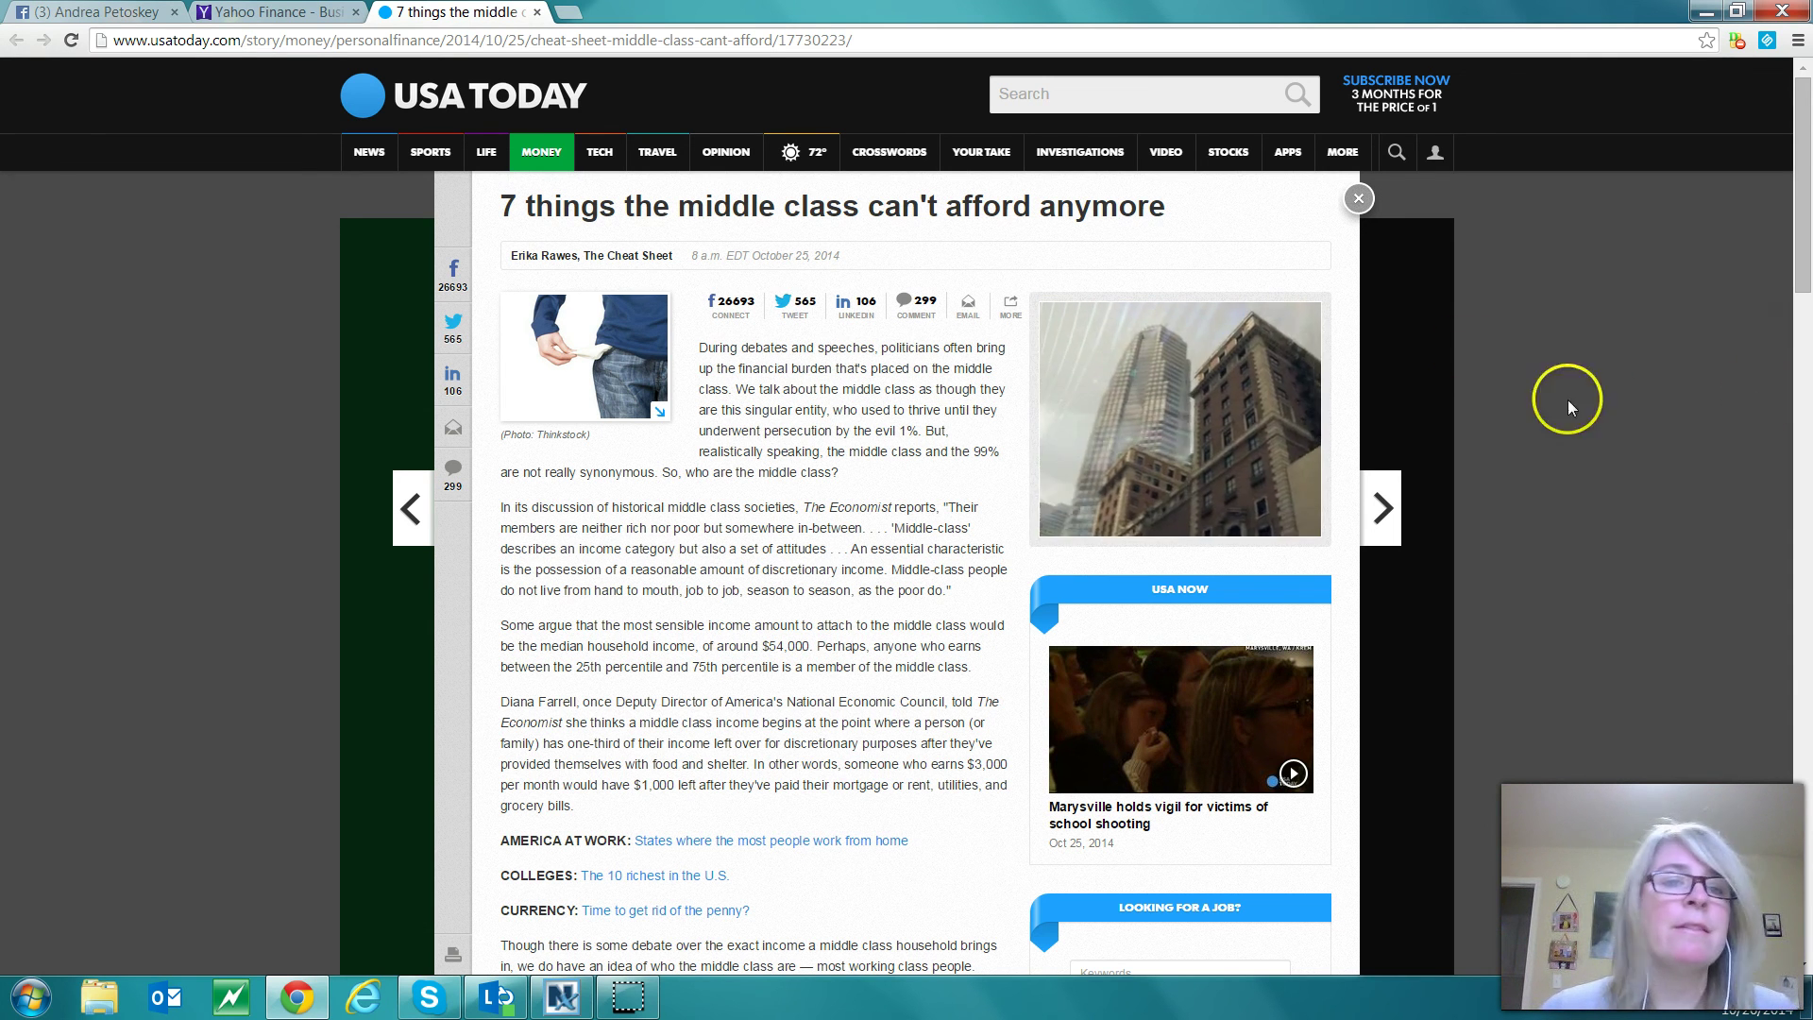
Start a button snip and replace the 'Stop being Middle Class' message with 'Are you able to afford these 7 things? Find out how!'.
left_click(1766, 43)
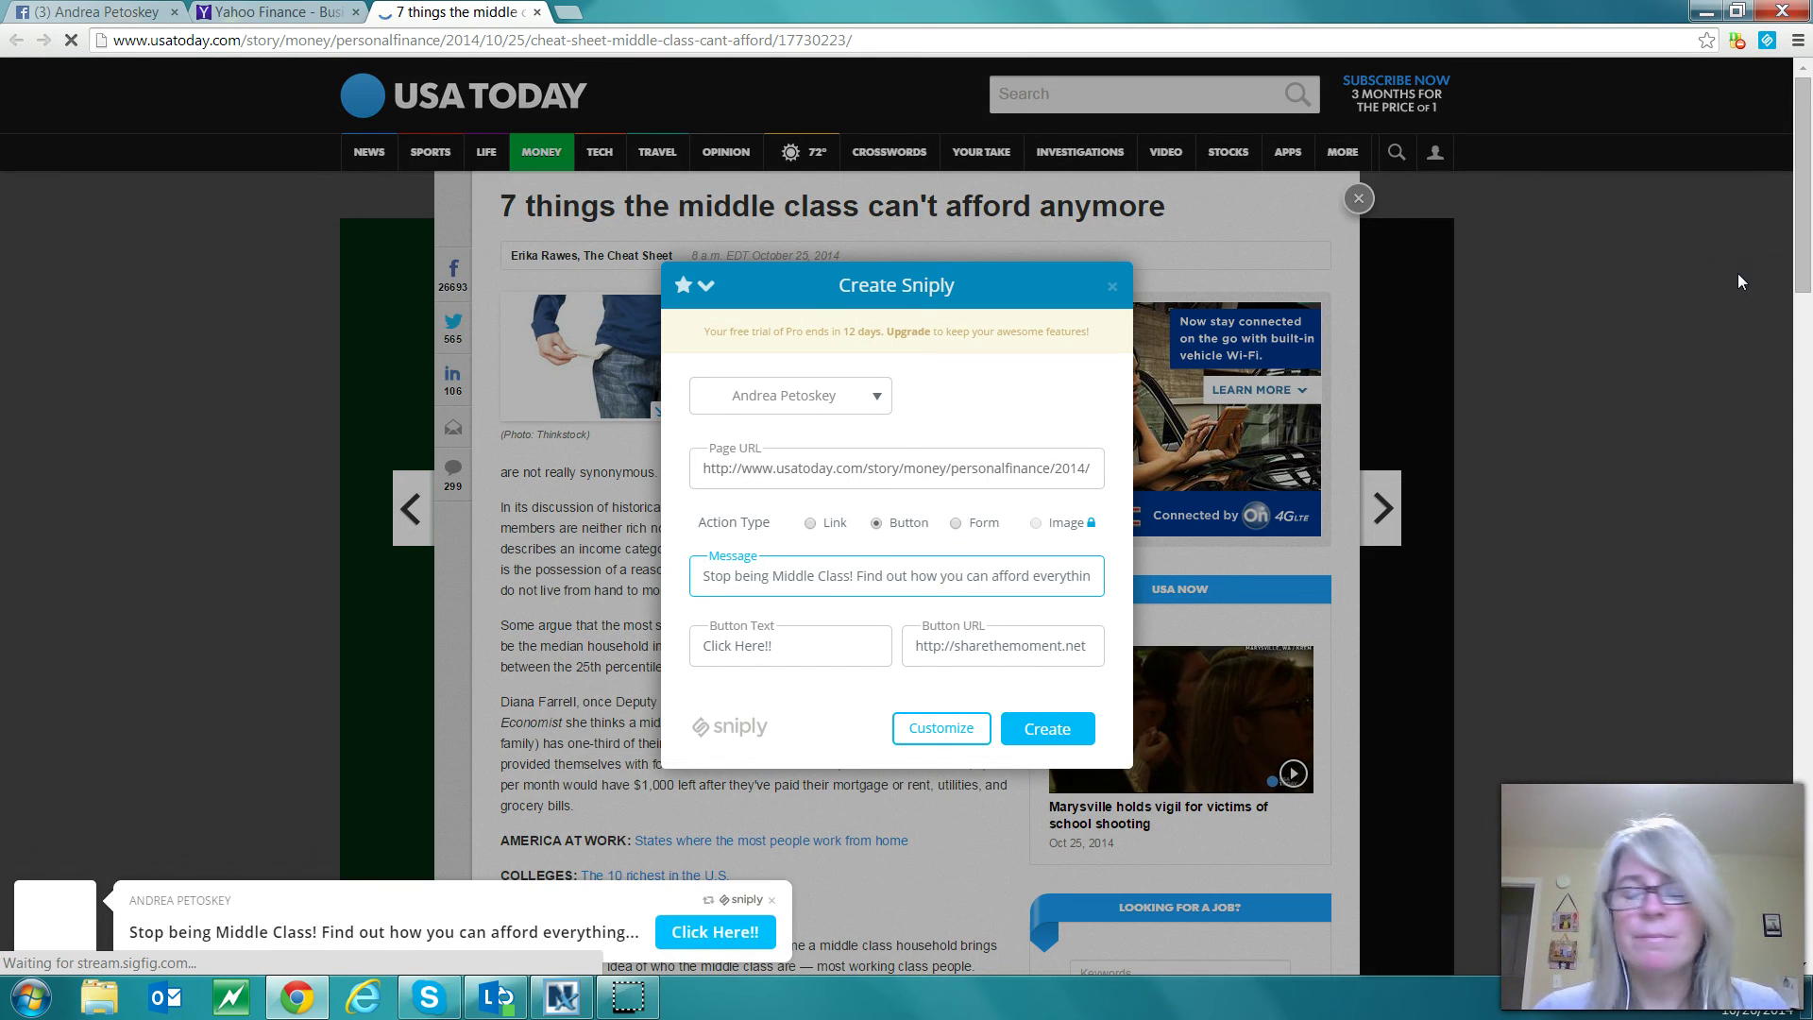
left_click(1696, 274)
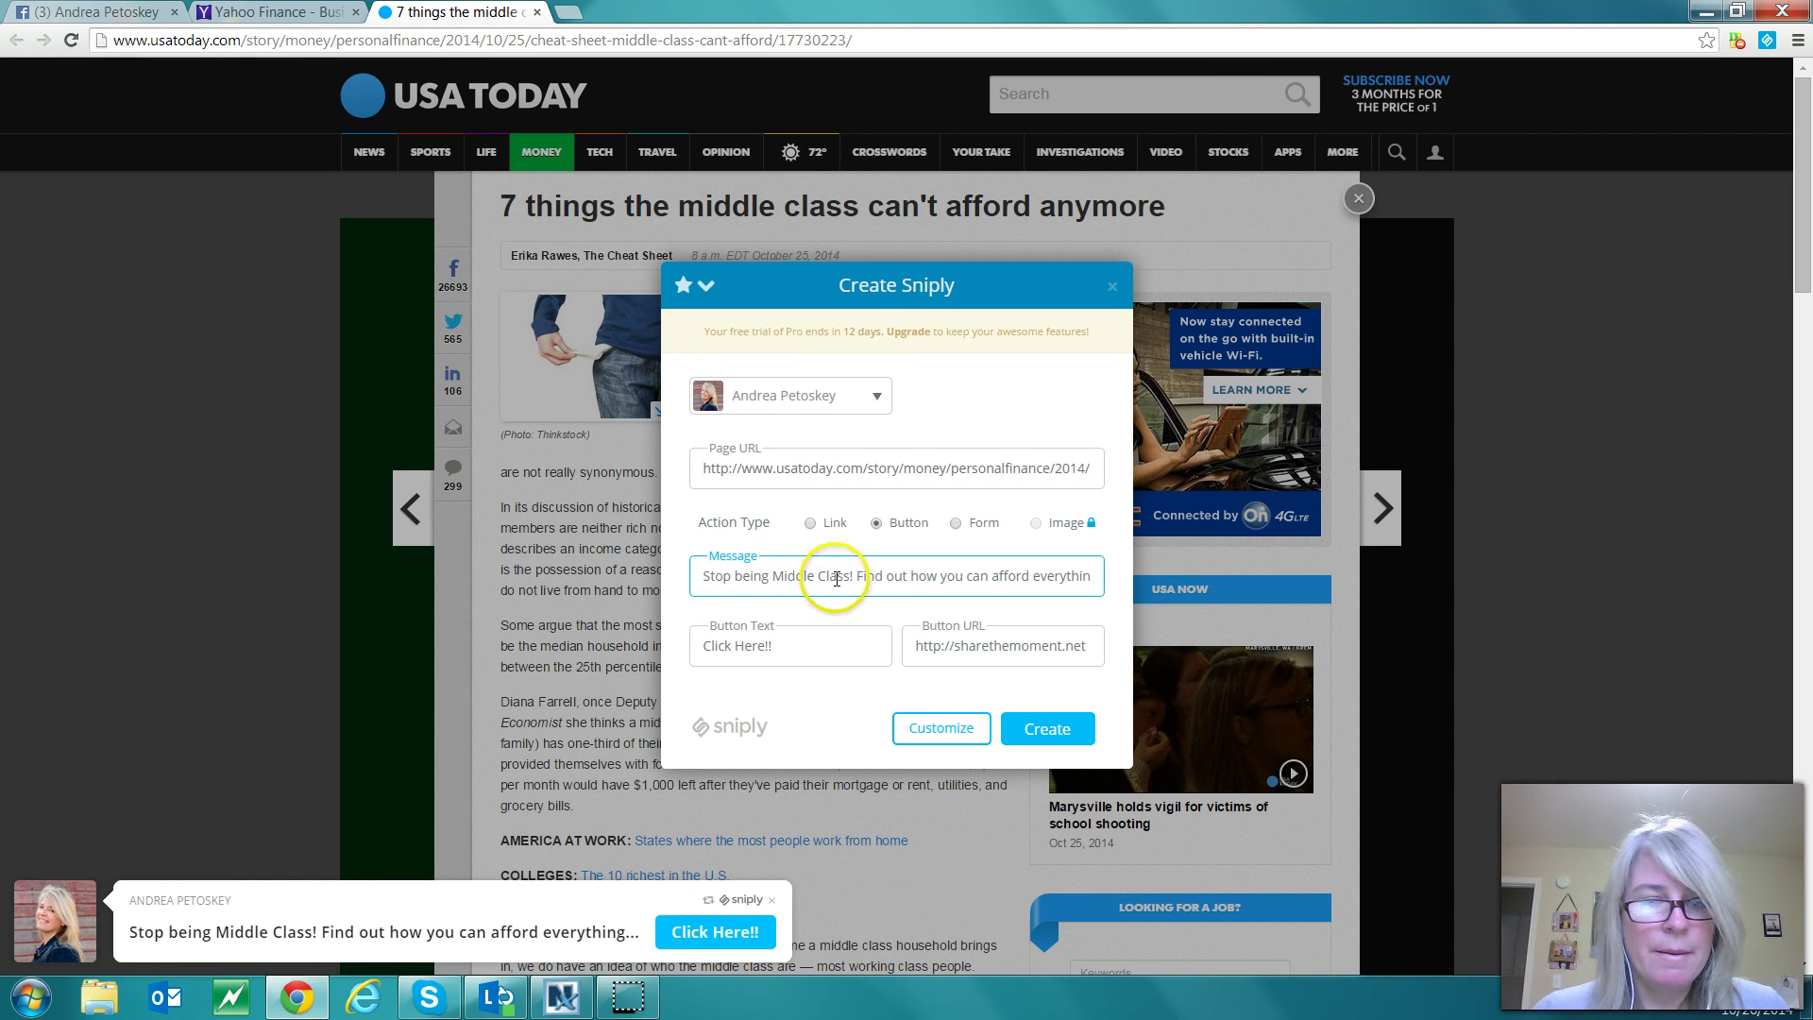
key("End")
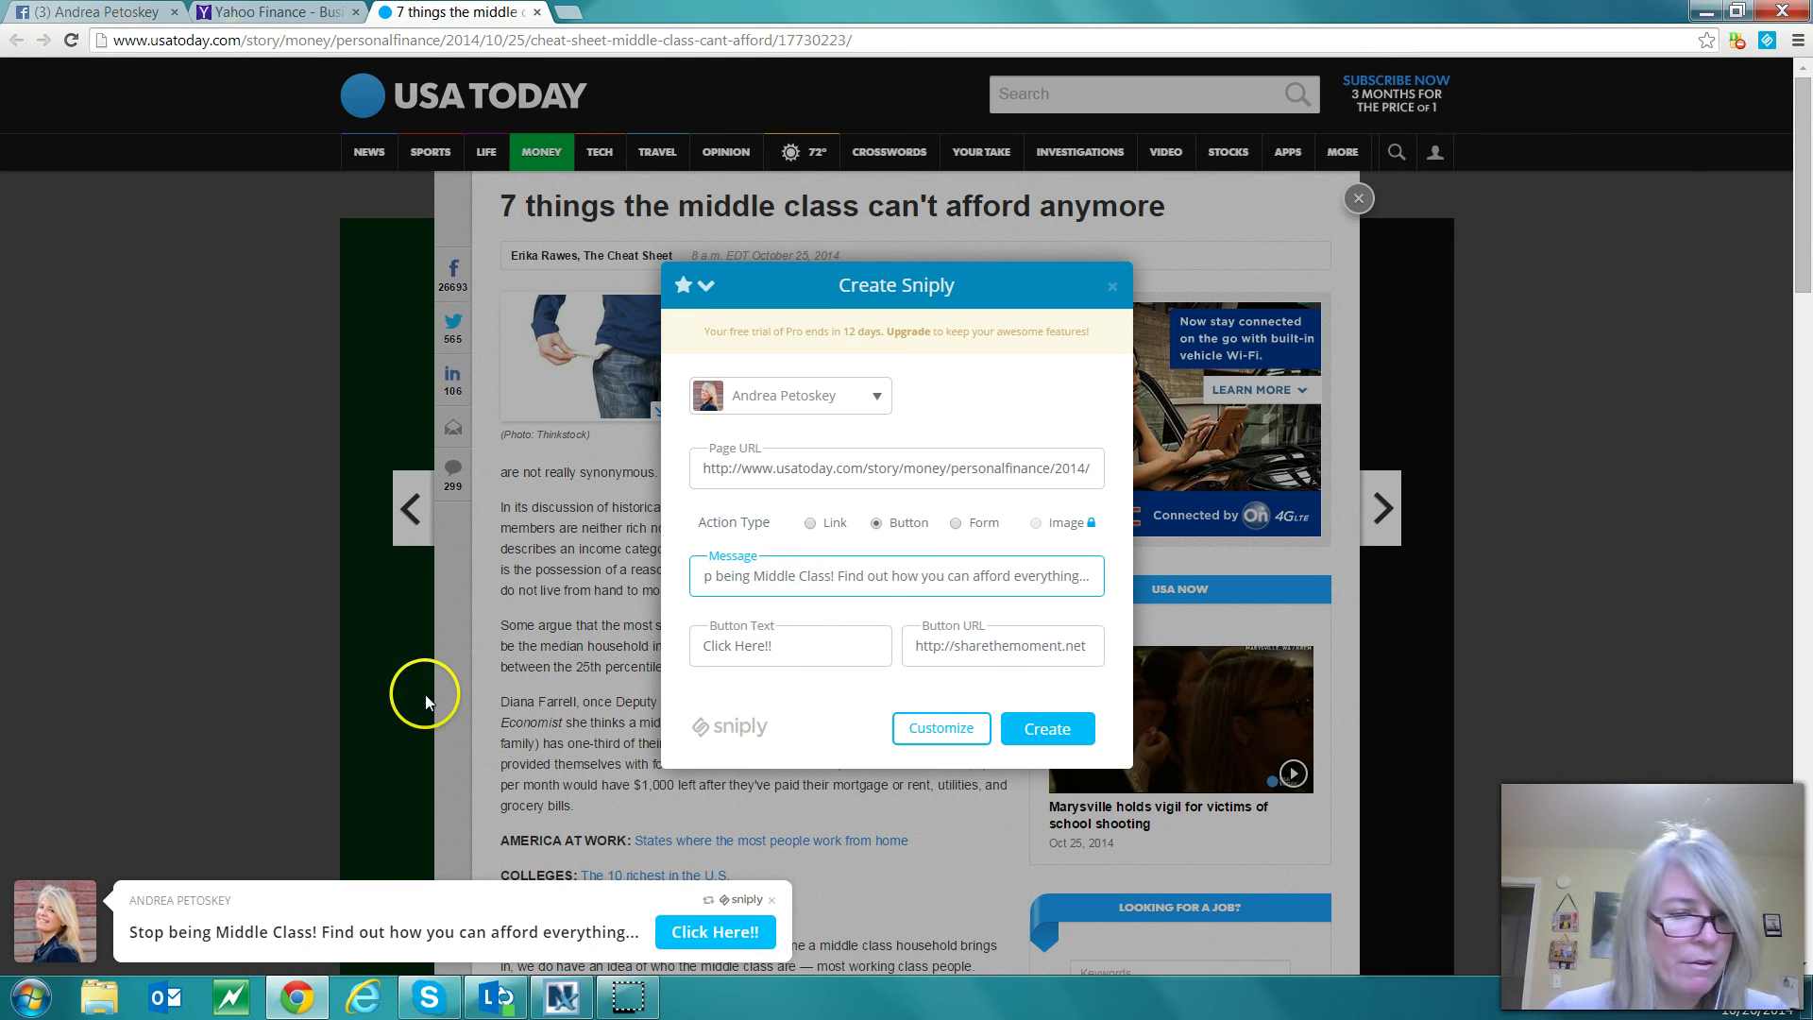
left_click(843, 574)
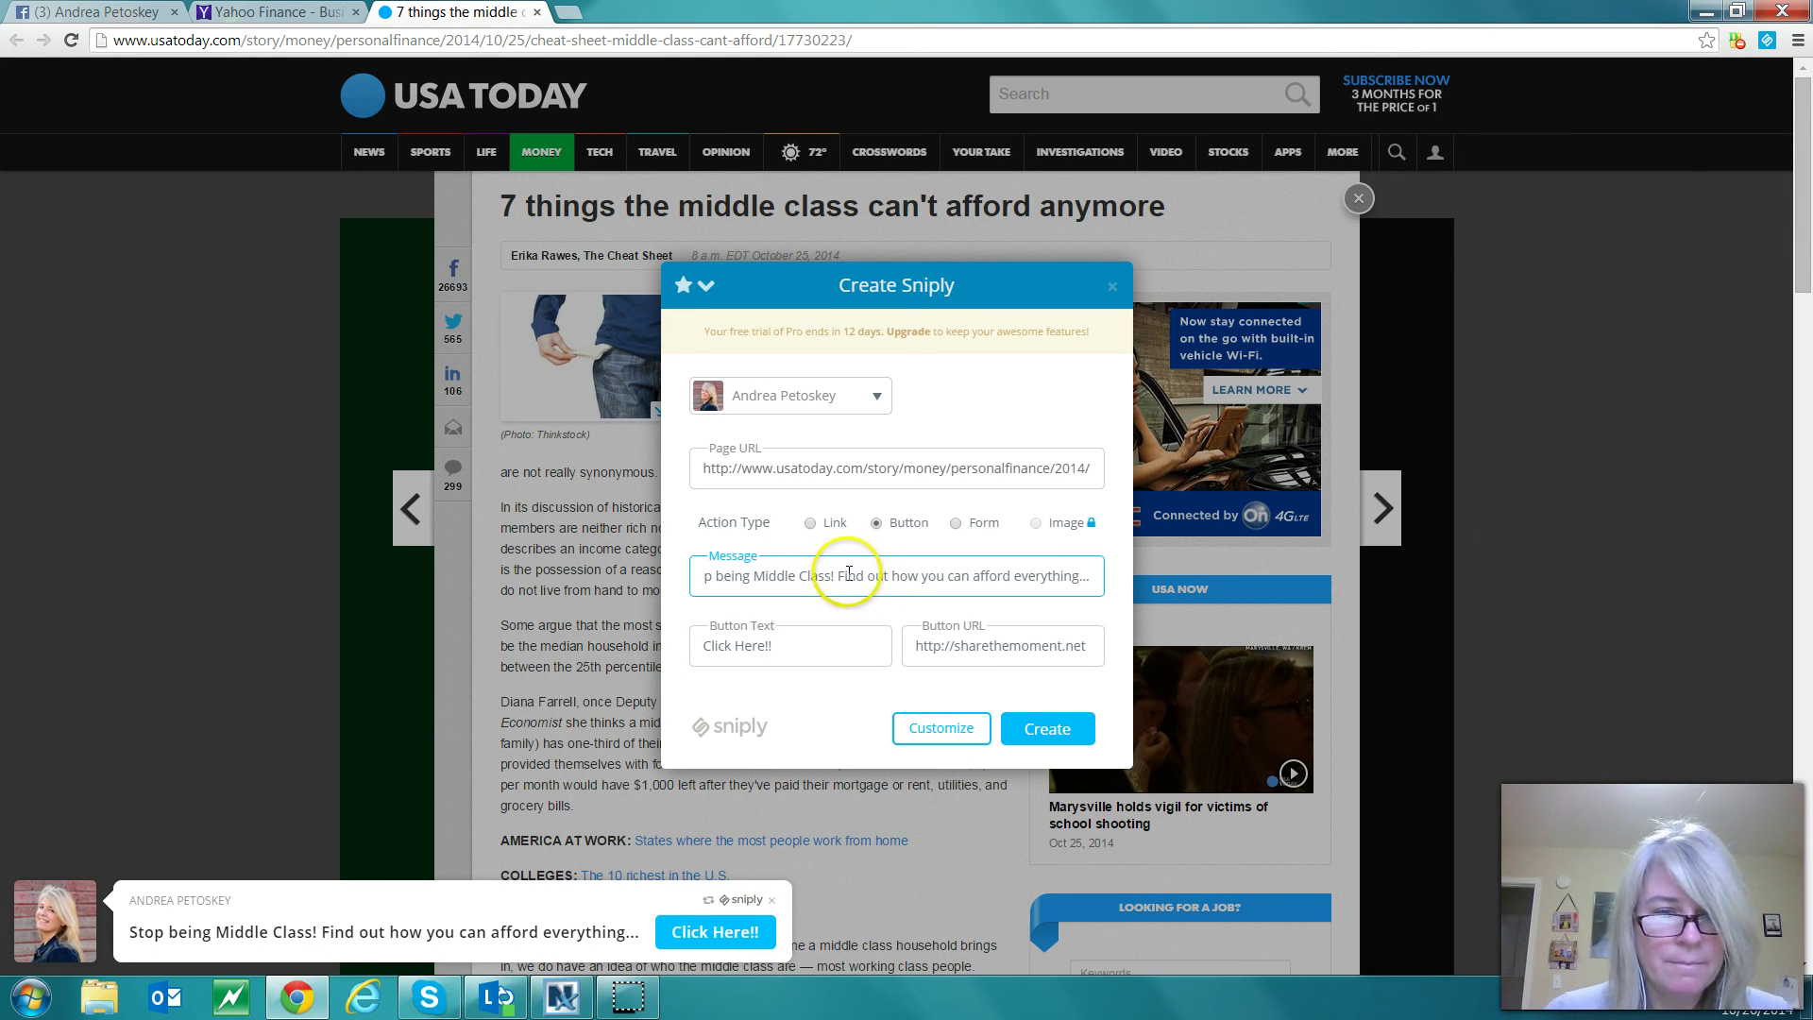
key("BackSpace")
key("BackSpace")
key("BackSpace")
key("BackSpace")
key("BackSpace")
key("BackSpace")
key("BackSpace")
key("BackSpace")
key("BackSpace")
key("BackSpace")
key("BackSpace")
key("BackSpace")
key("BackSpace")
key("BackSpace")
key("BackSpace")
key("BackSpace")
key("BackSpace")
key("BackSpace")
key("BackSpace")
key("BackSpace")
key("BackSpace")
key("BackSpace")
key("BackSpace")
key("BackSpace")
key("BackSpace")
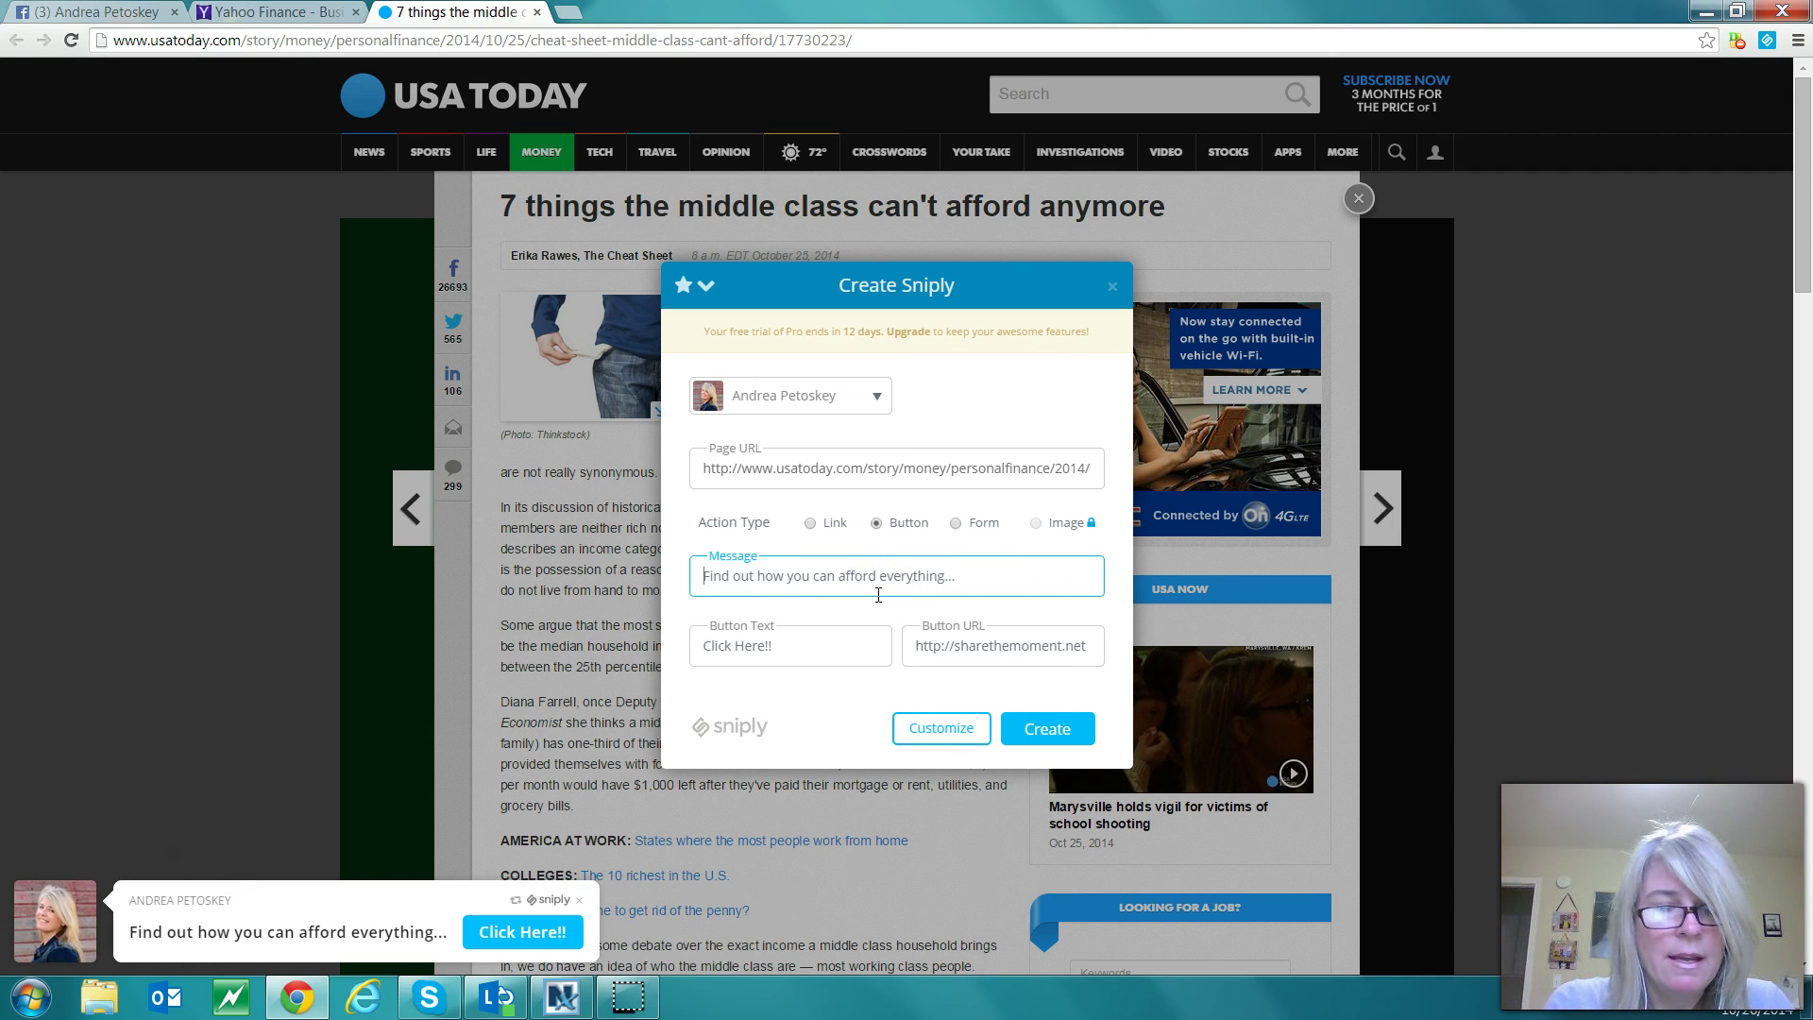
left_click(869, 601)
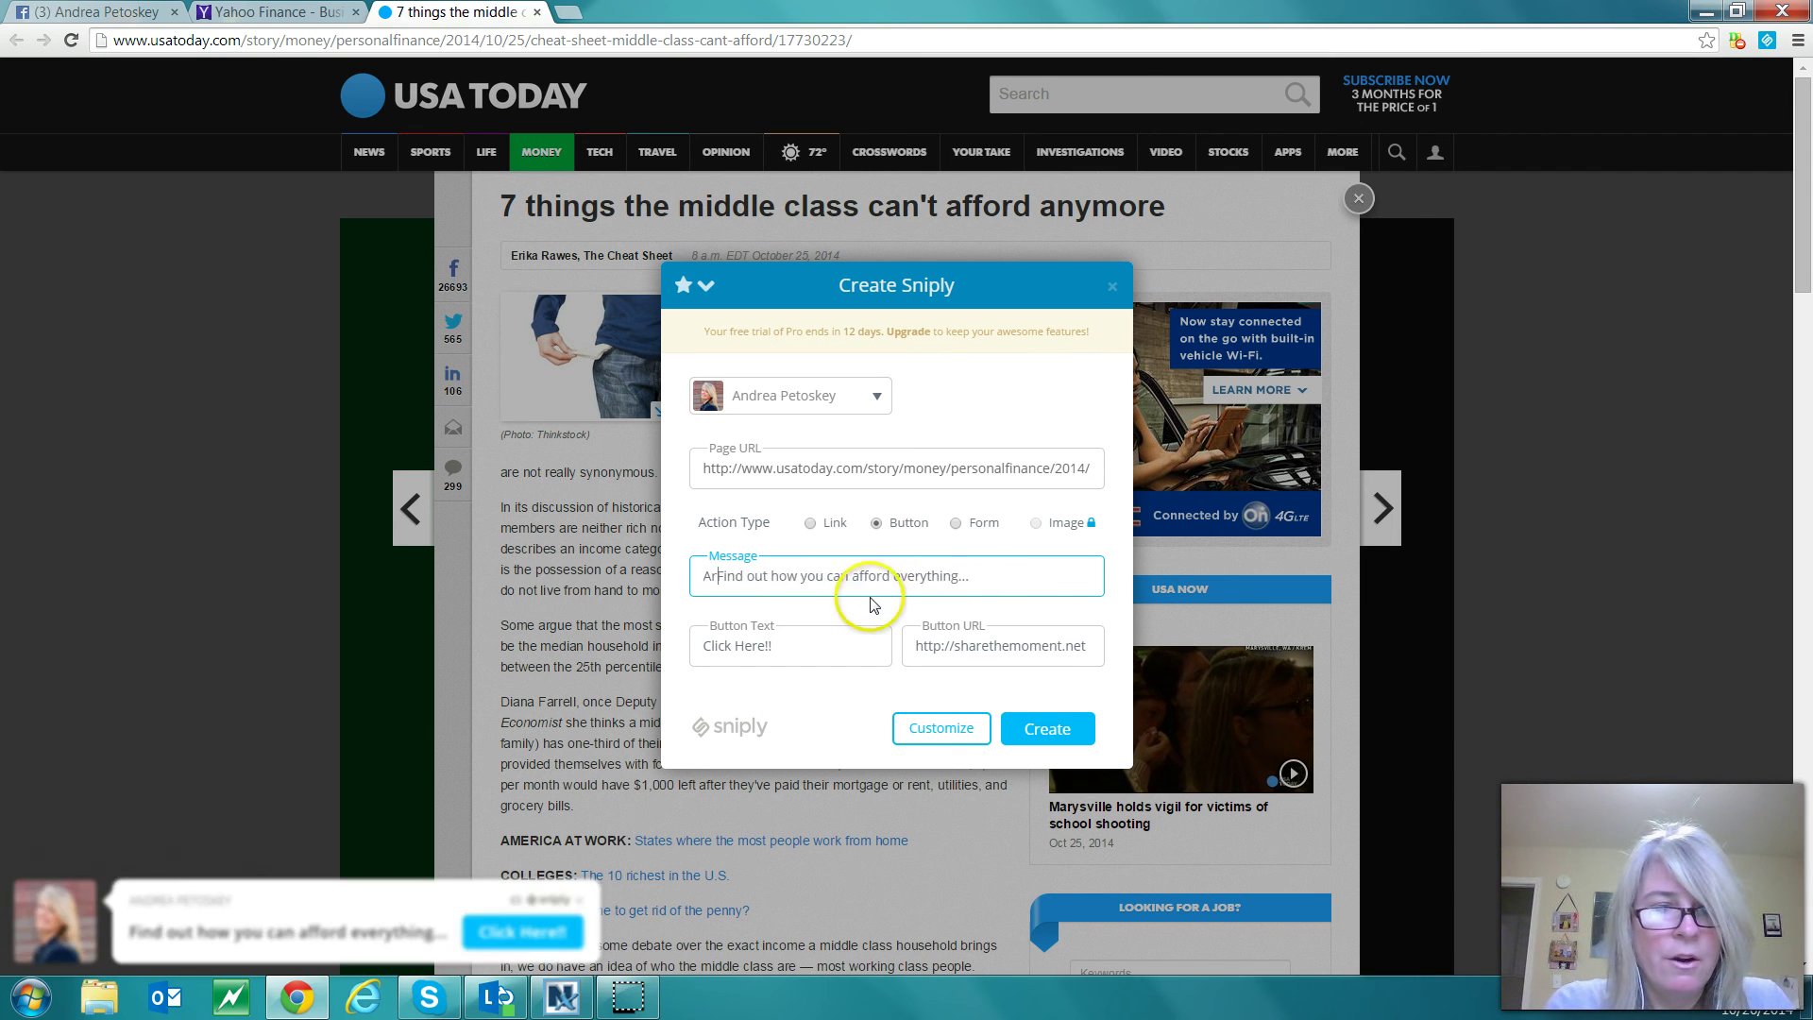
type("Are you able to af")
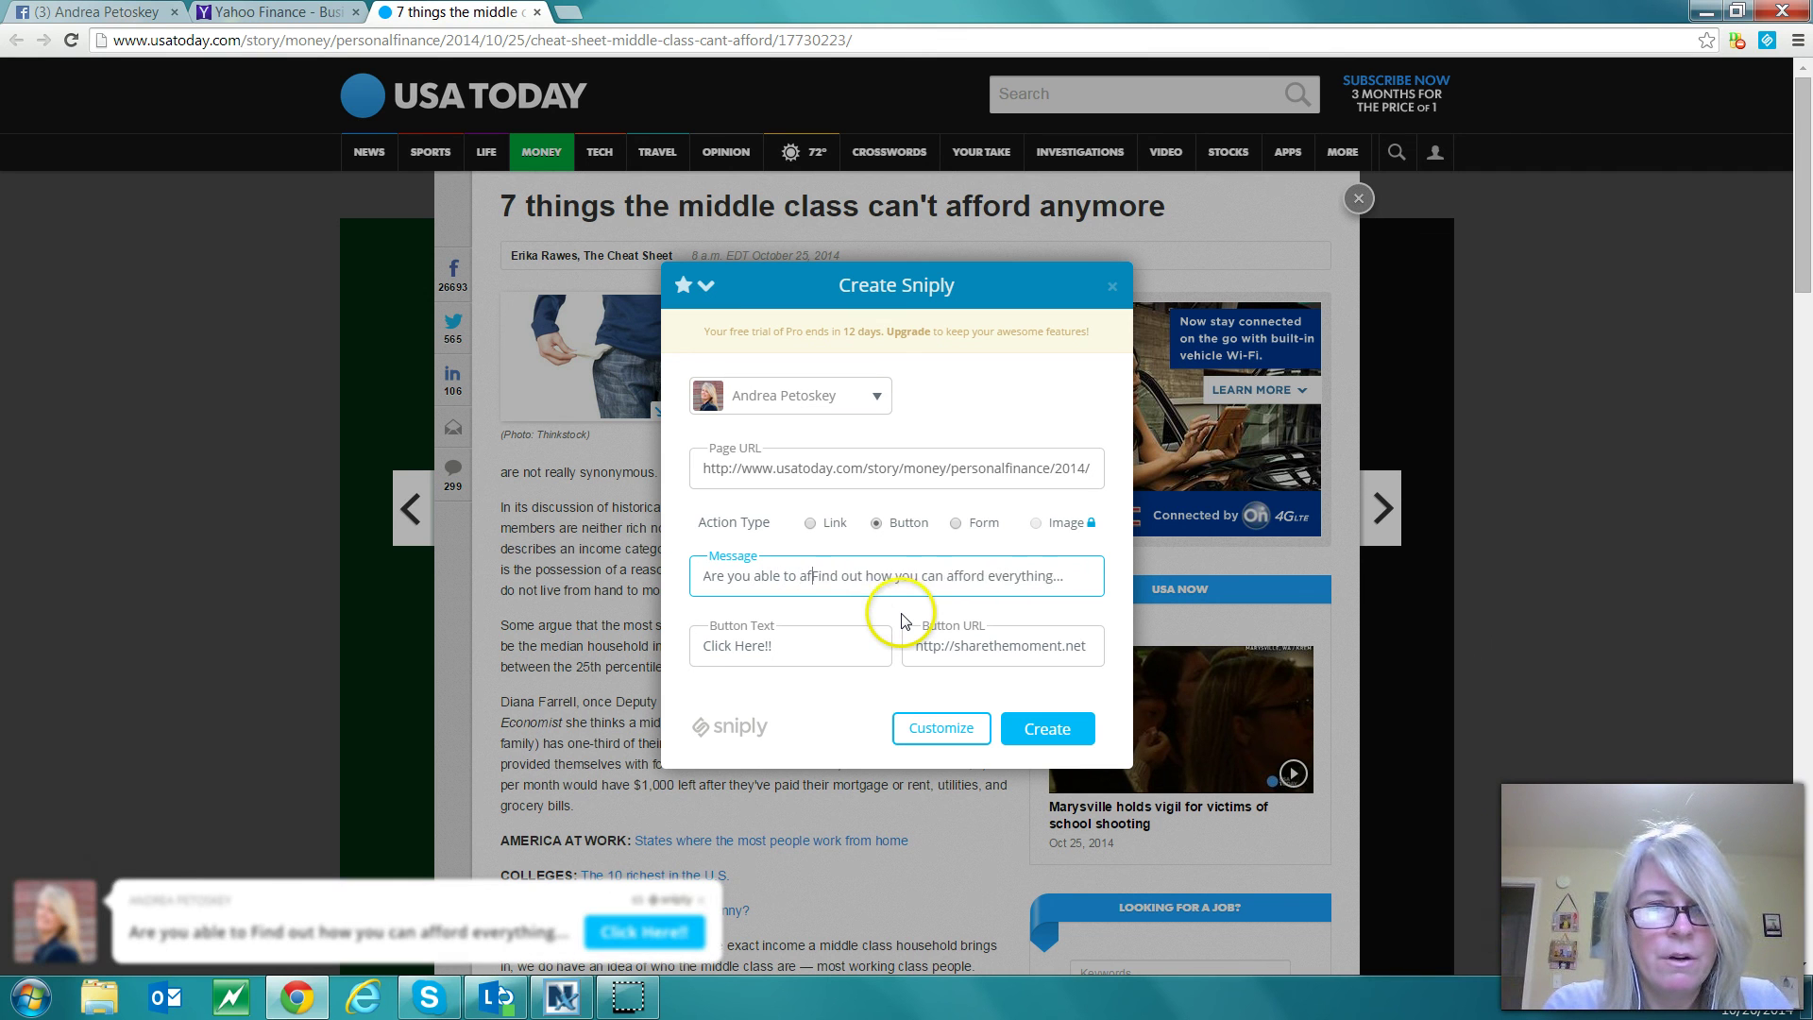
type("ford these ")
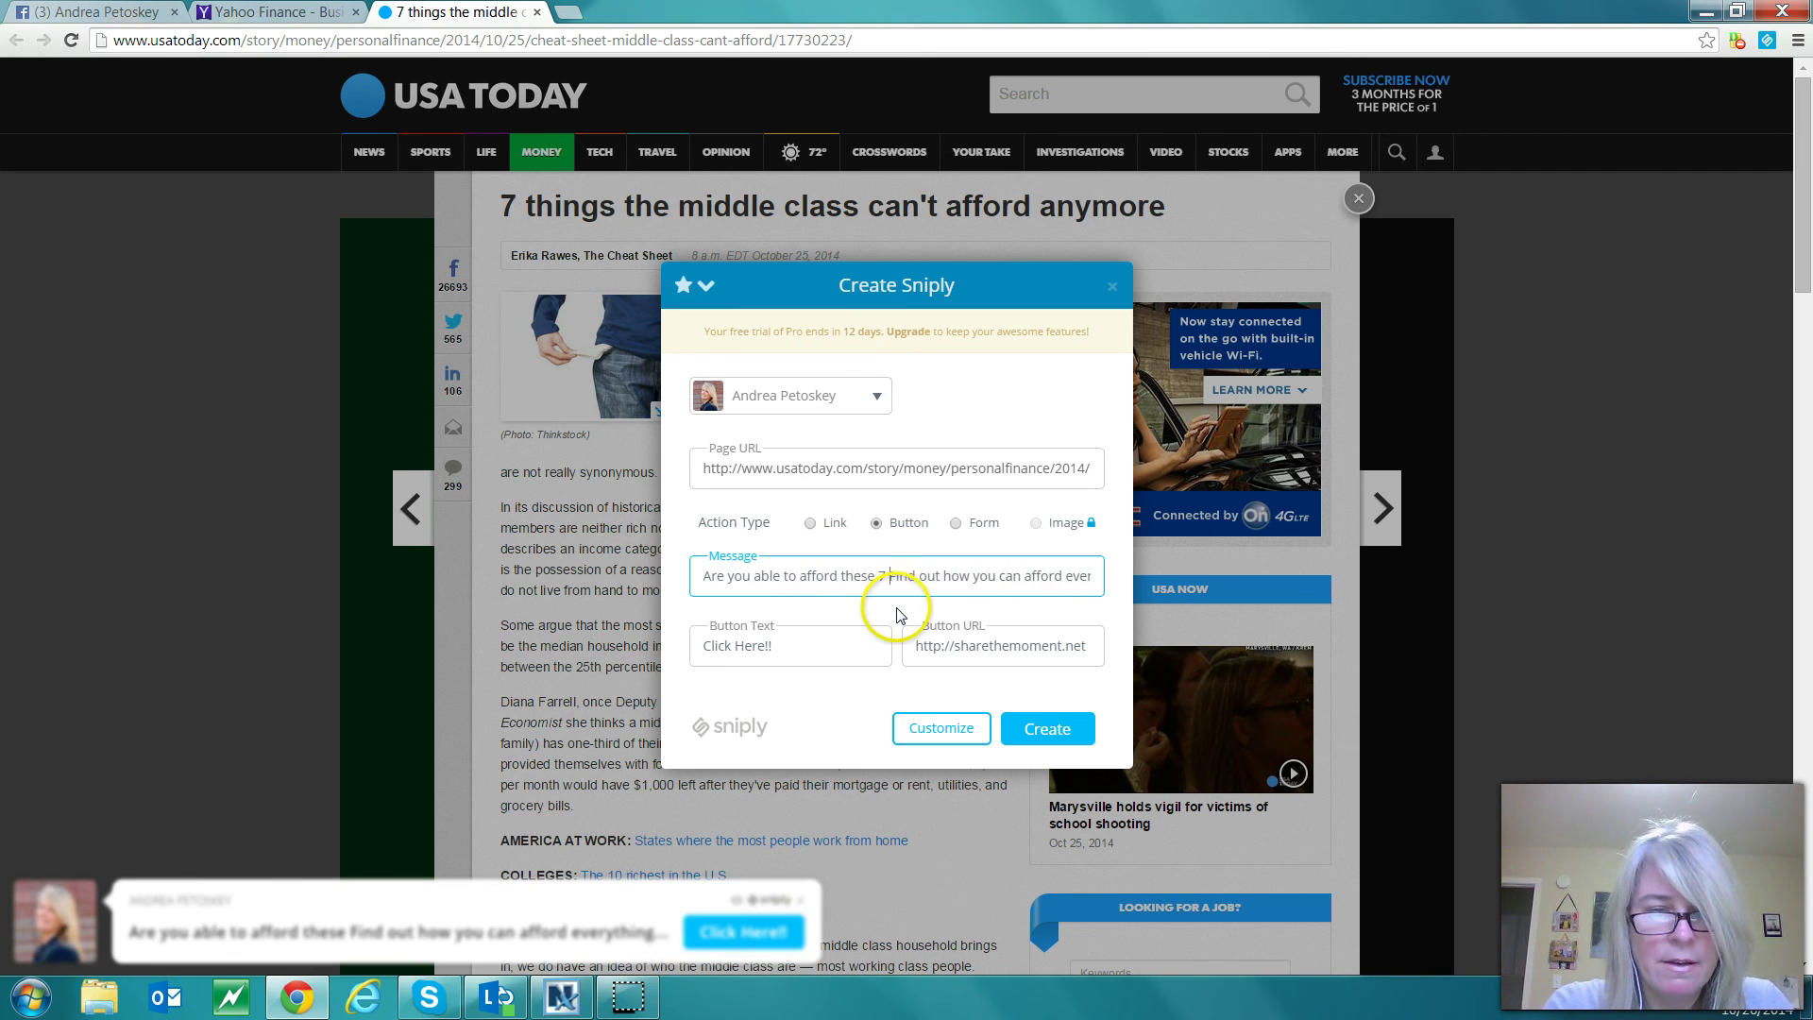
type("7 things?")
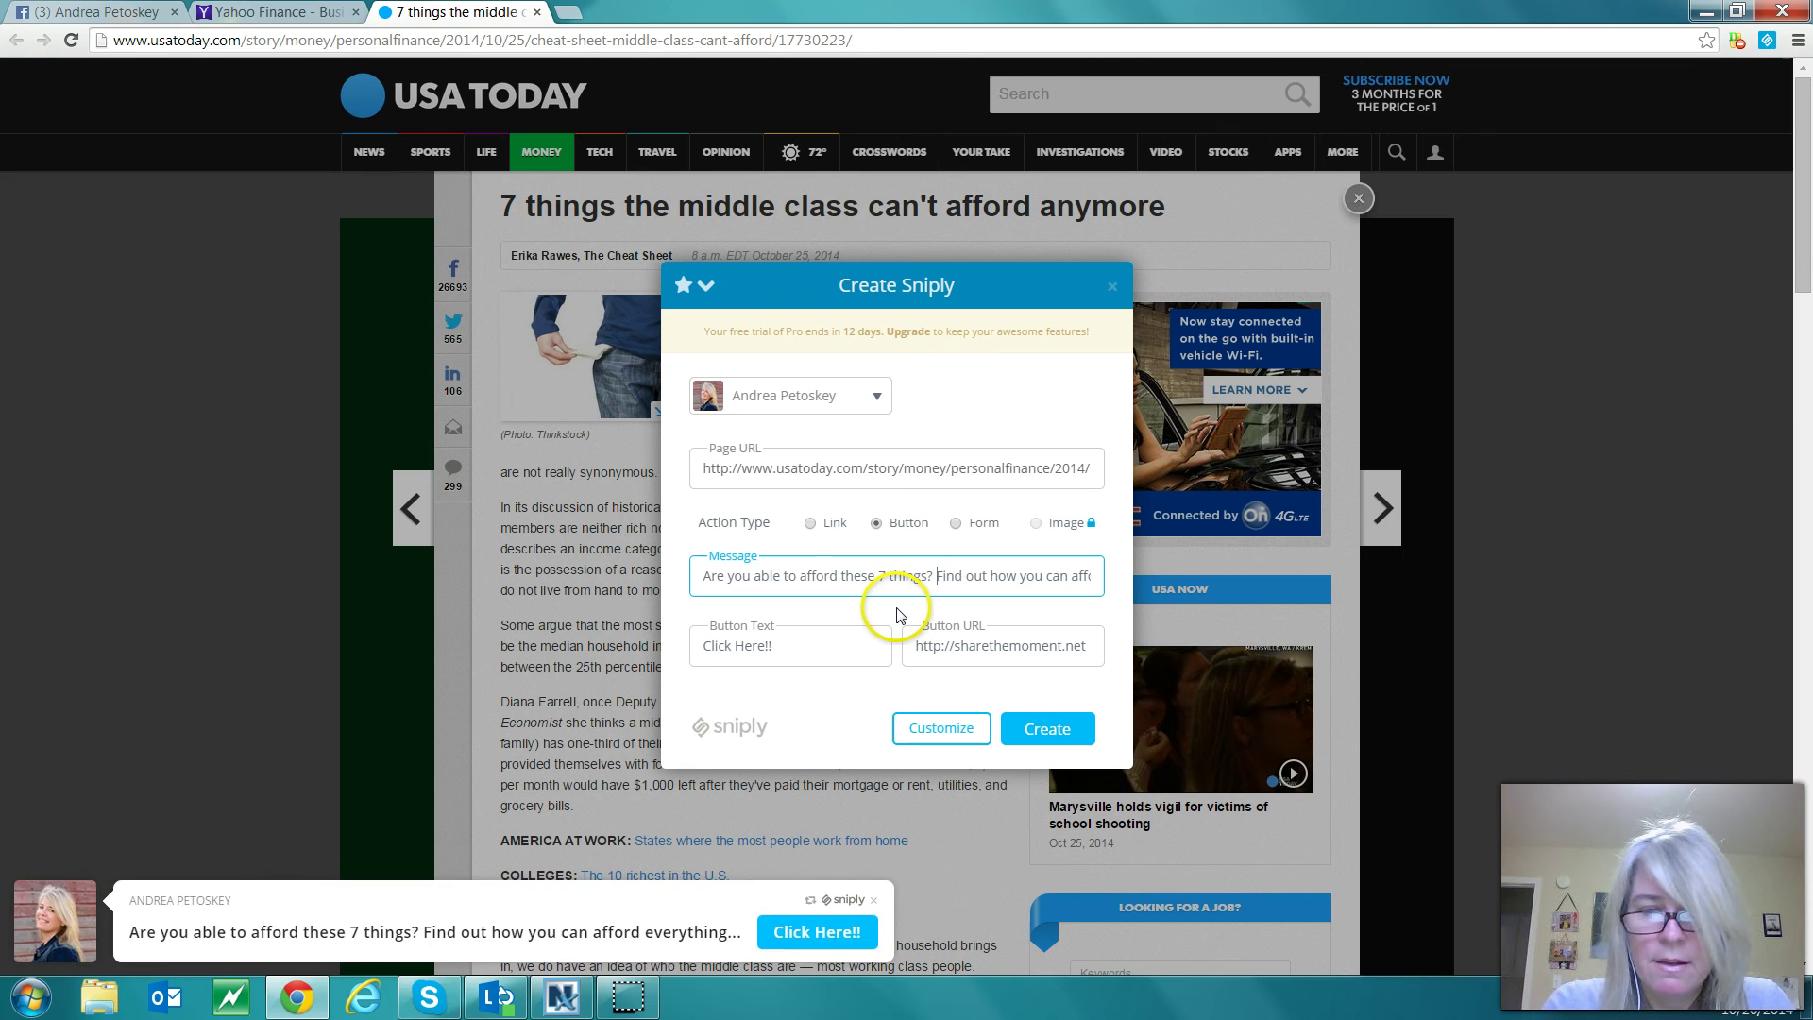
key("End")
key("BackSpace")
key("BackSpace")
key("BackSpace")
key("BackSpace")
key("BackSpace")
key("BackSpace")
key("BackSpace")
key("BackSpace")
key("BackSpace")
key("BackSpace")
key("BackSpace")
key("BackSpace")
key("BackSpace")
key("BackSpace")
key("BackSpace")
key("BackSpace")
key("BackSpace")
key("BackSpace")
key("BackSpace")
key("BackSpace")
key("BackSpace")
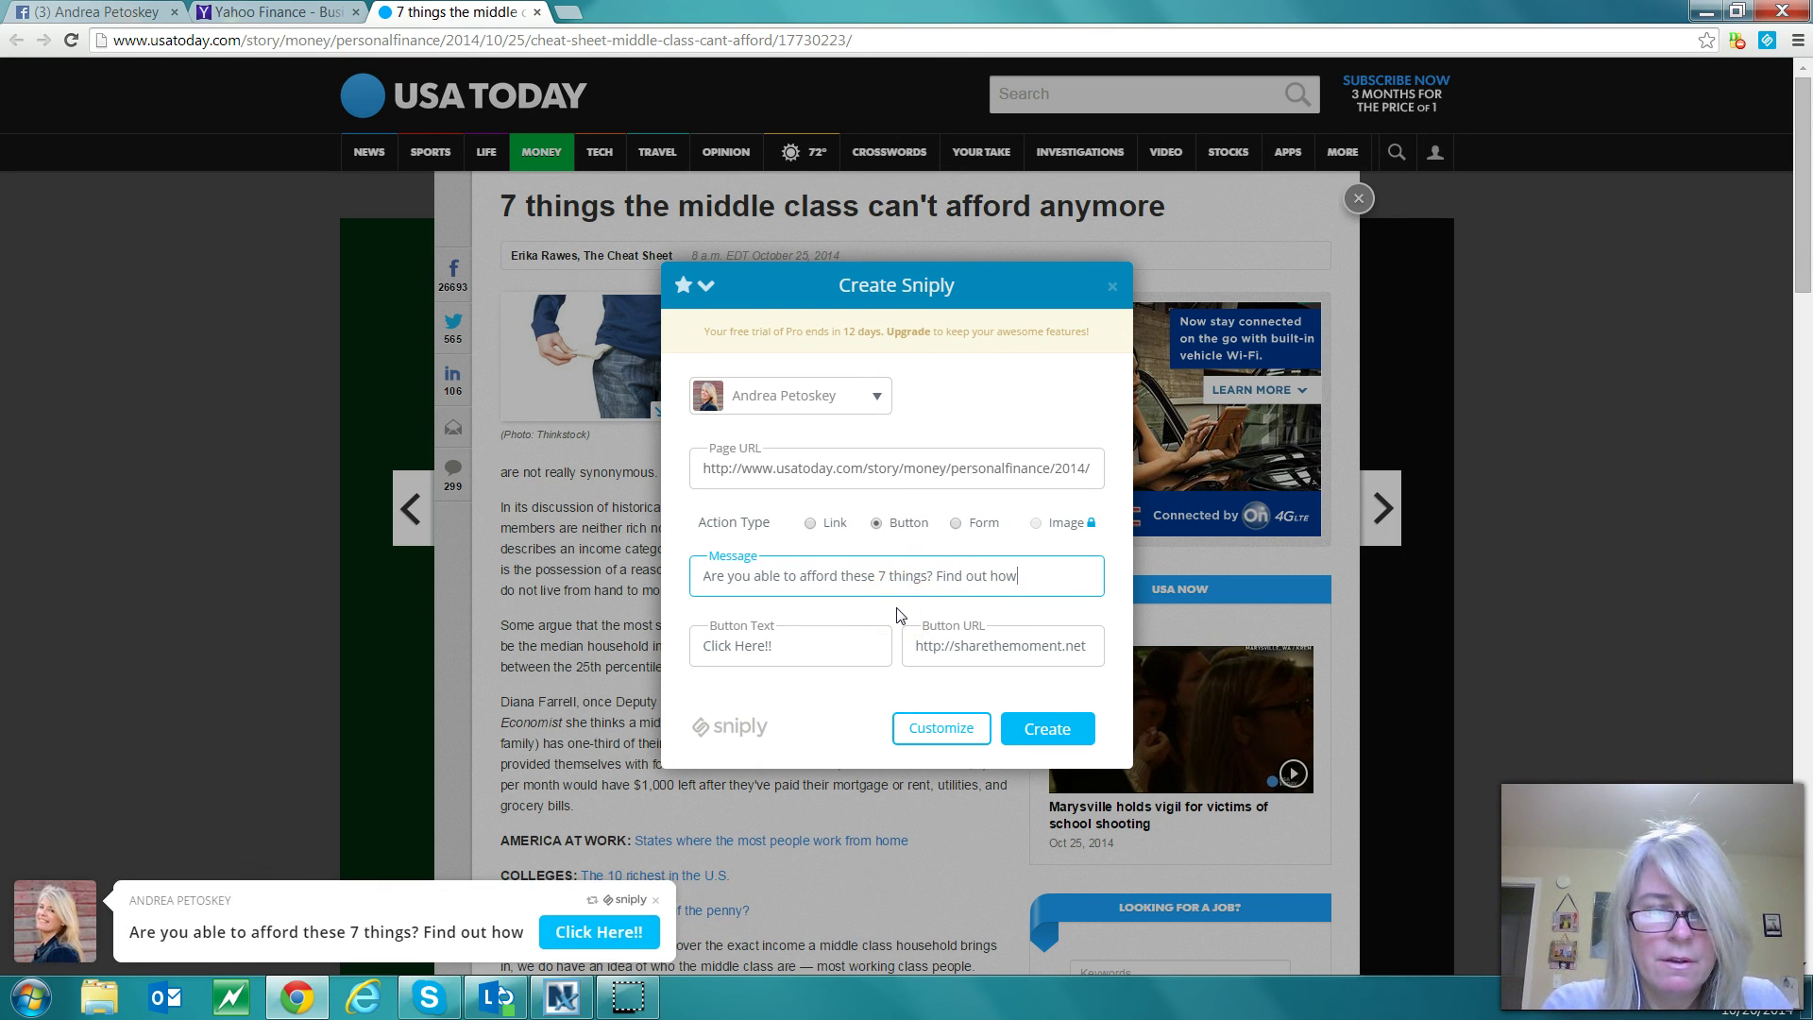
type("!")
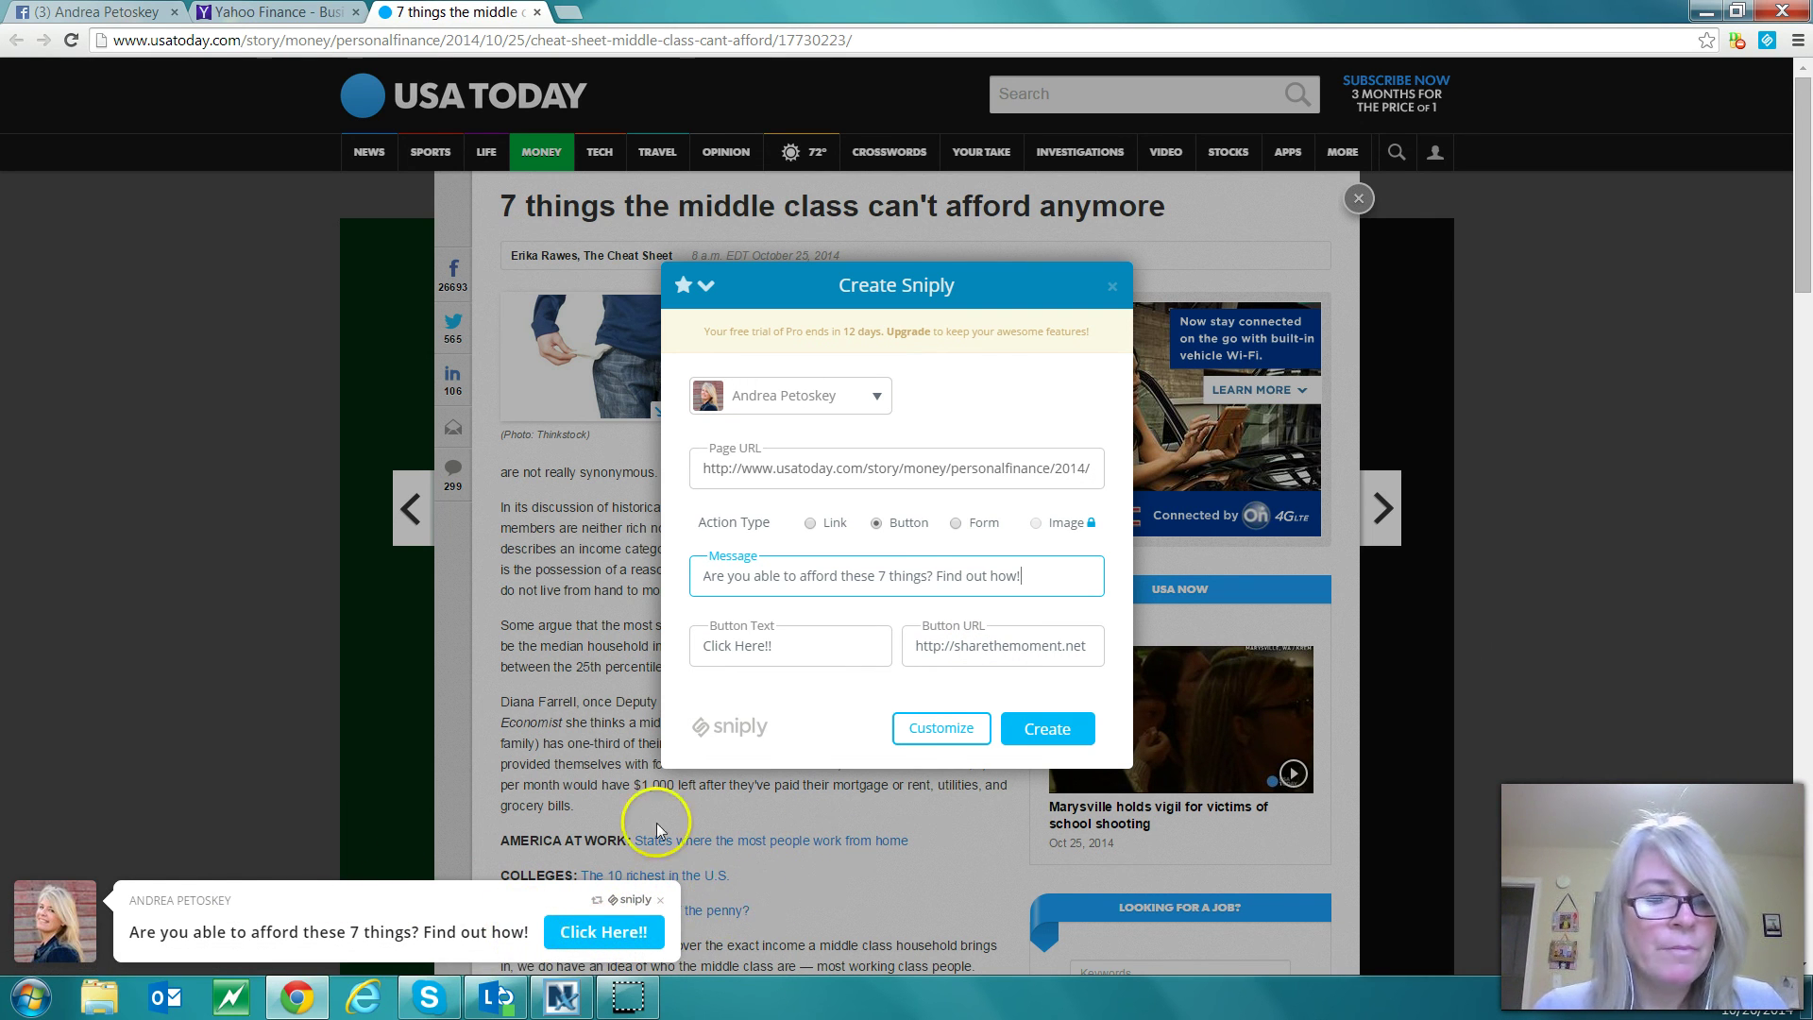
Test the call-to-action button to check which page it leads to.
left_click(590, 933)
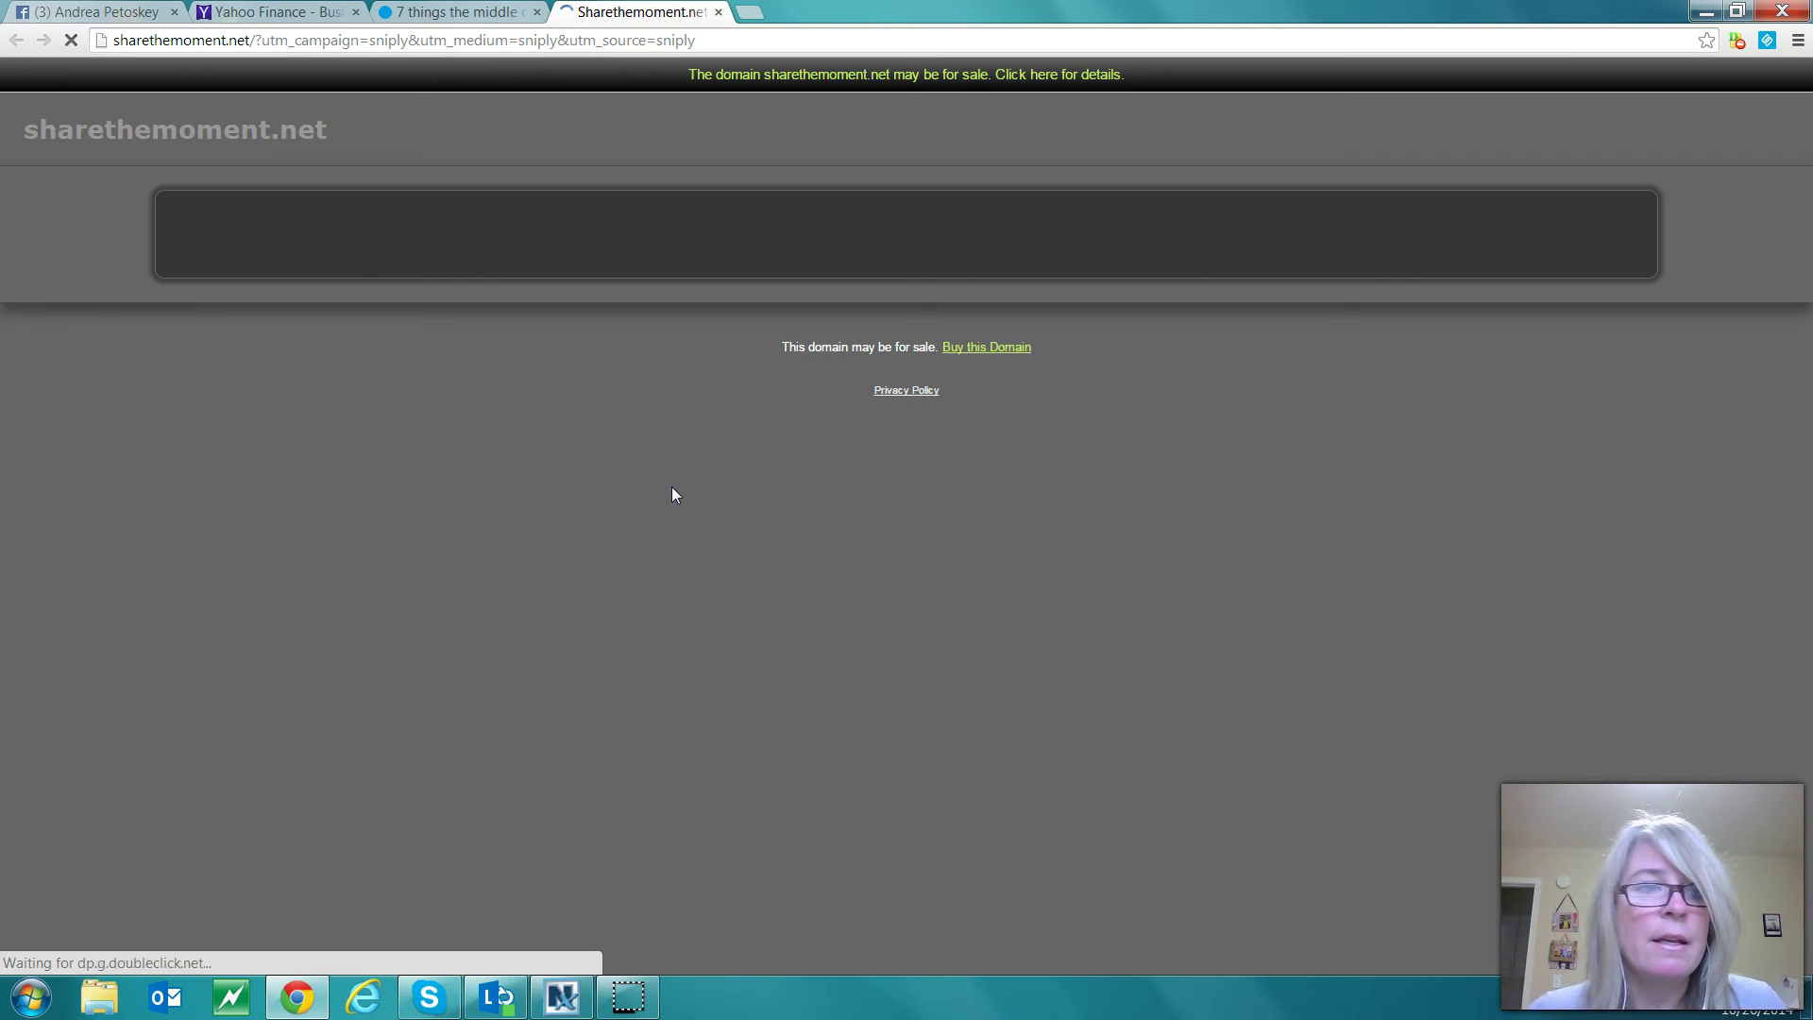
left_click(727, 36)
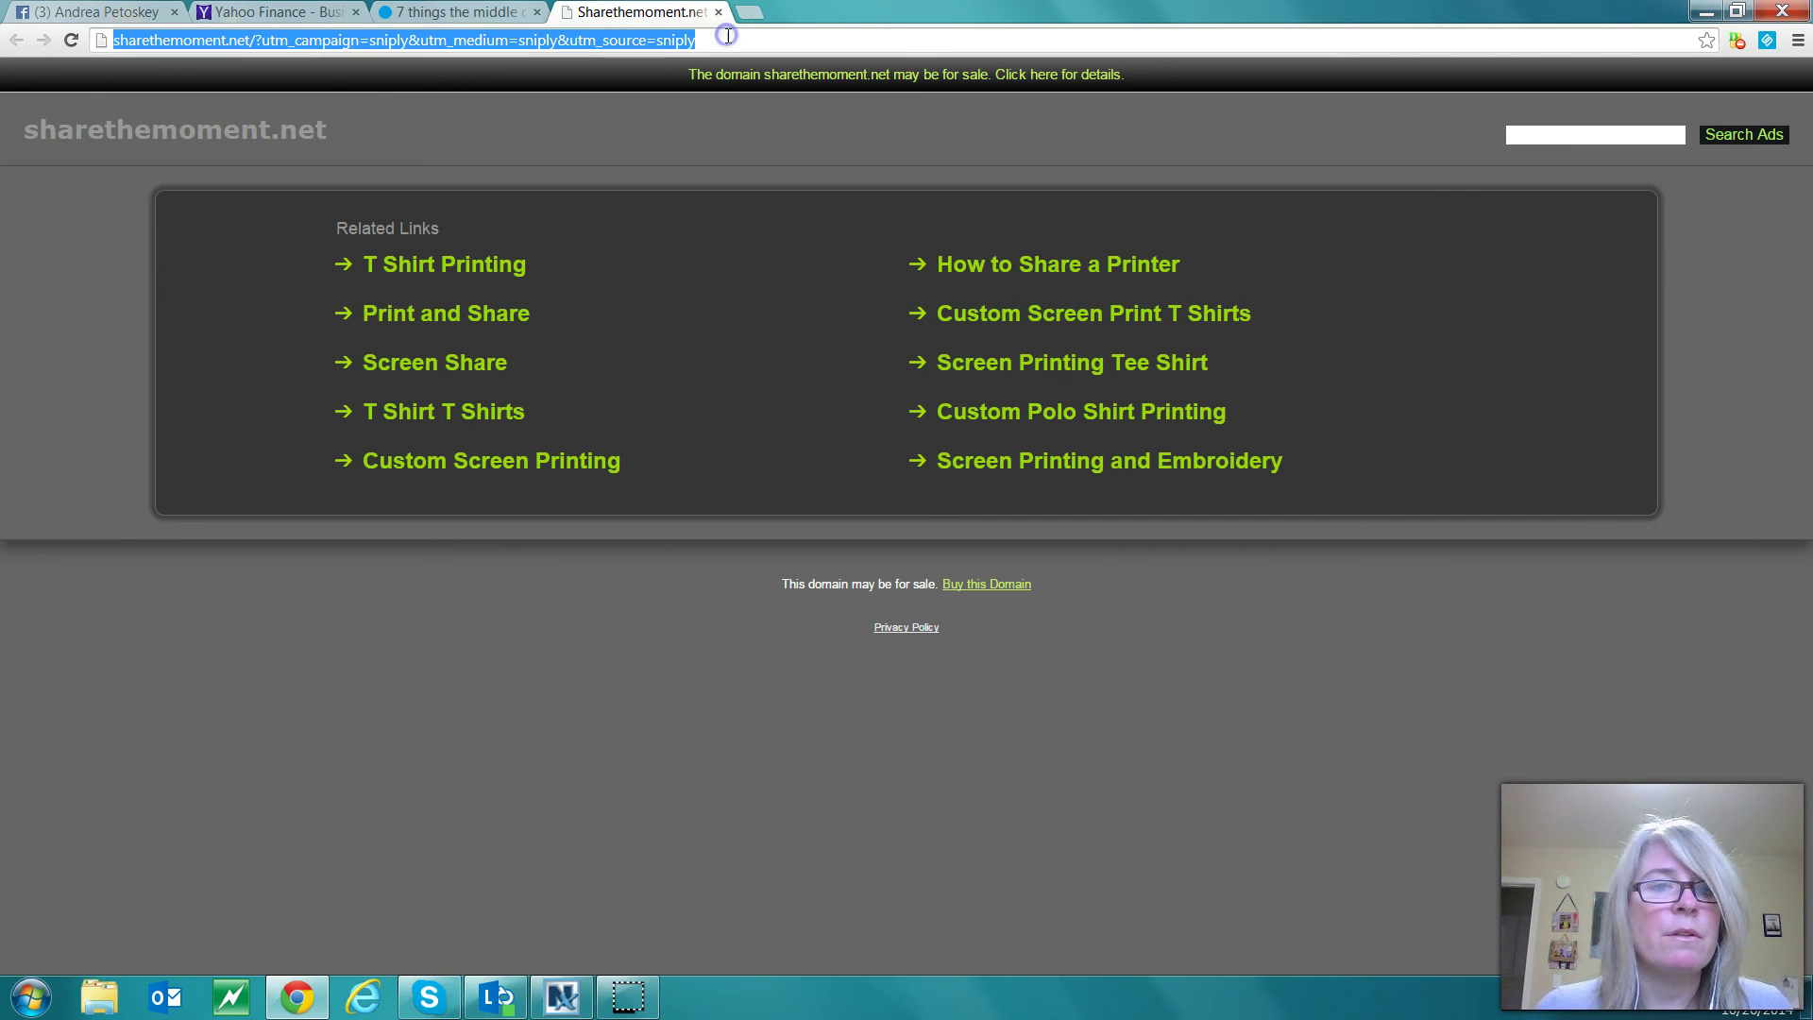
left_click(719, 13)
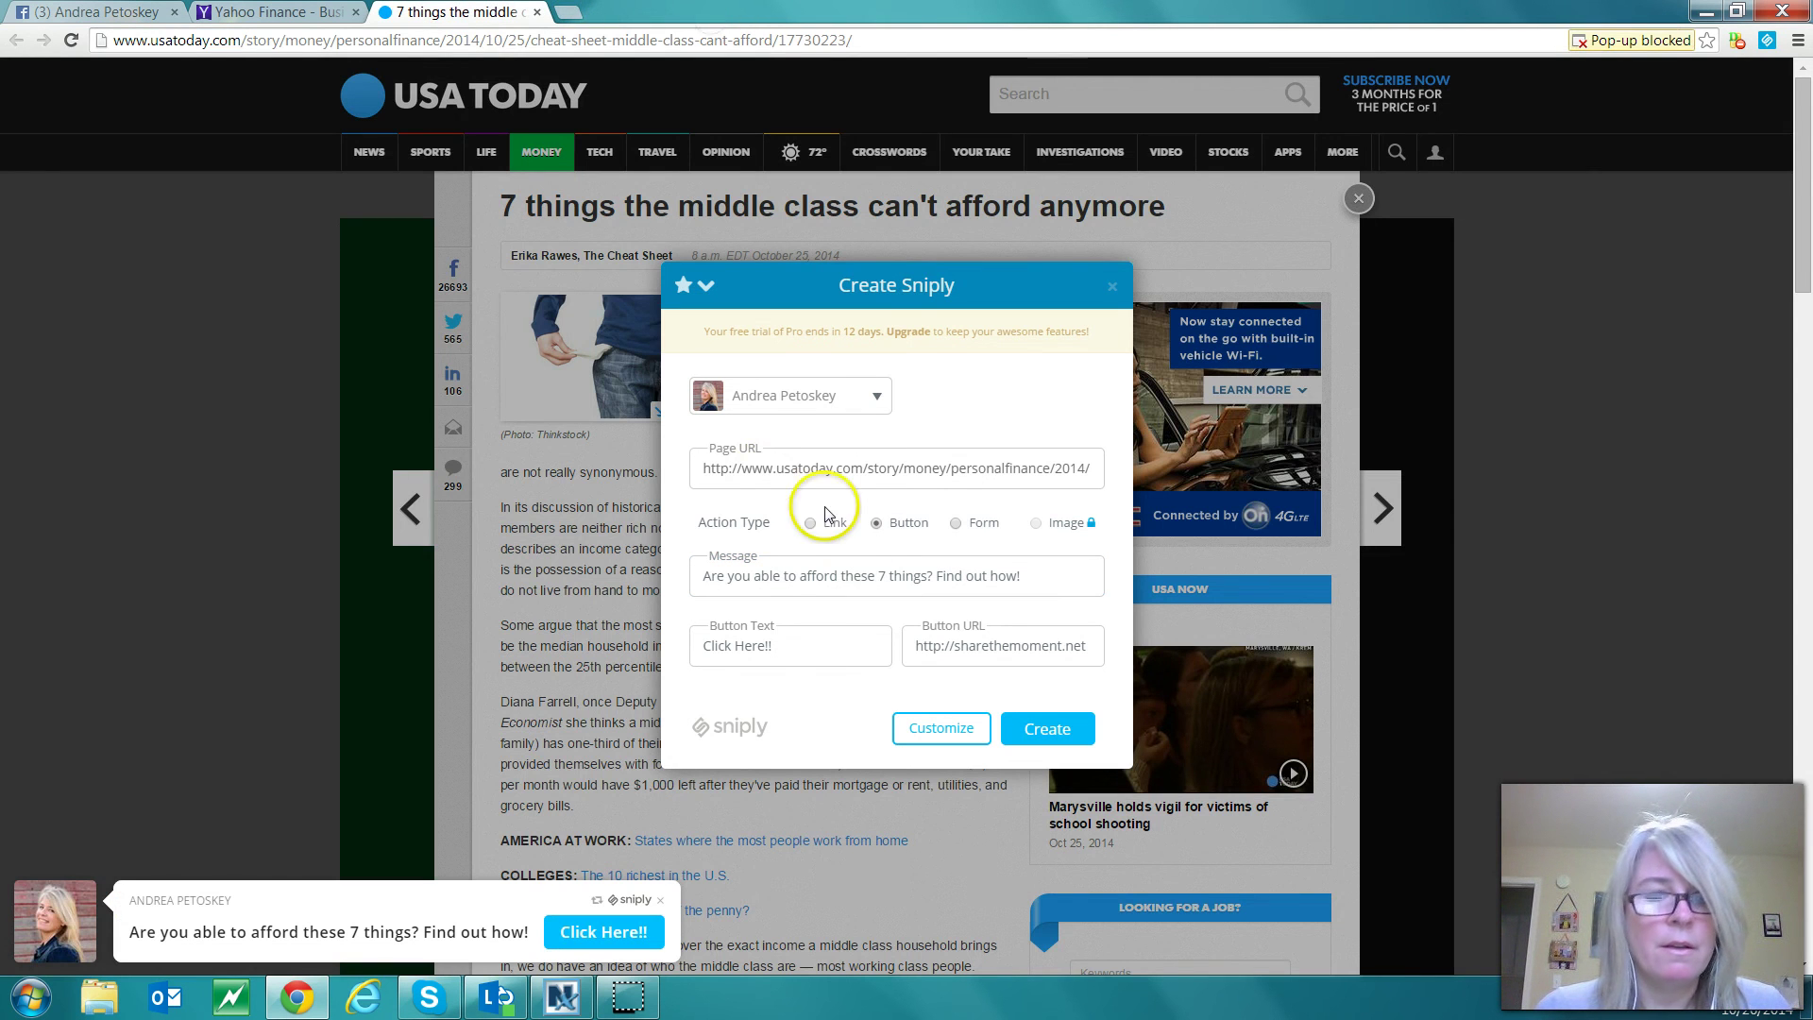
Correct the button URL to sharethismoment.net and create the snip.
left_click(1008, 643)
key("BackSpace")
type("is")
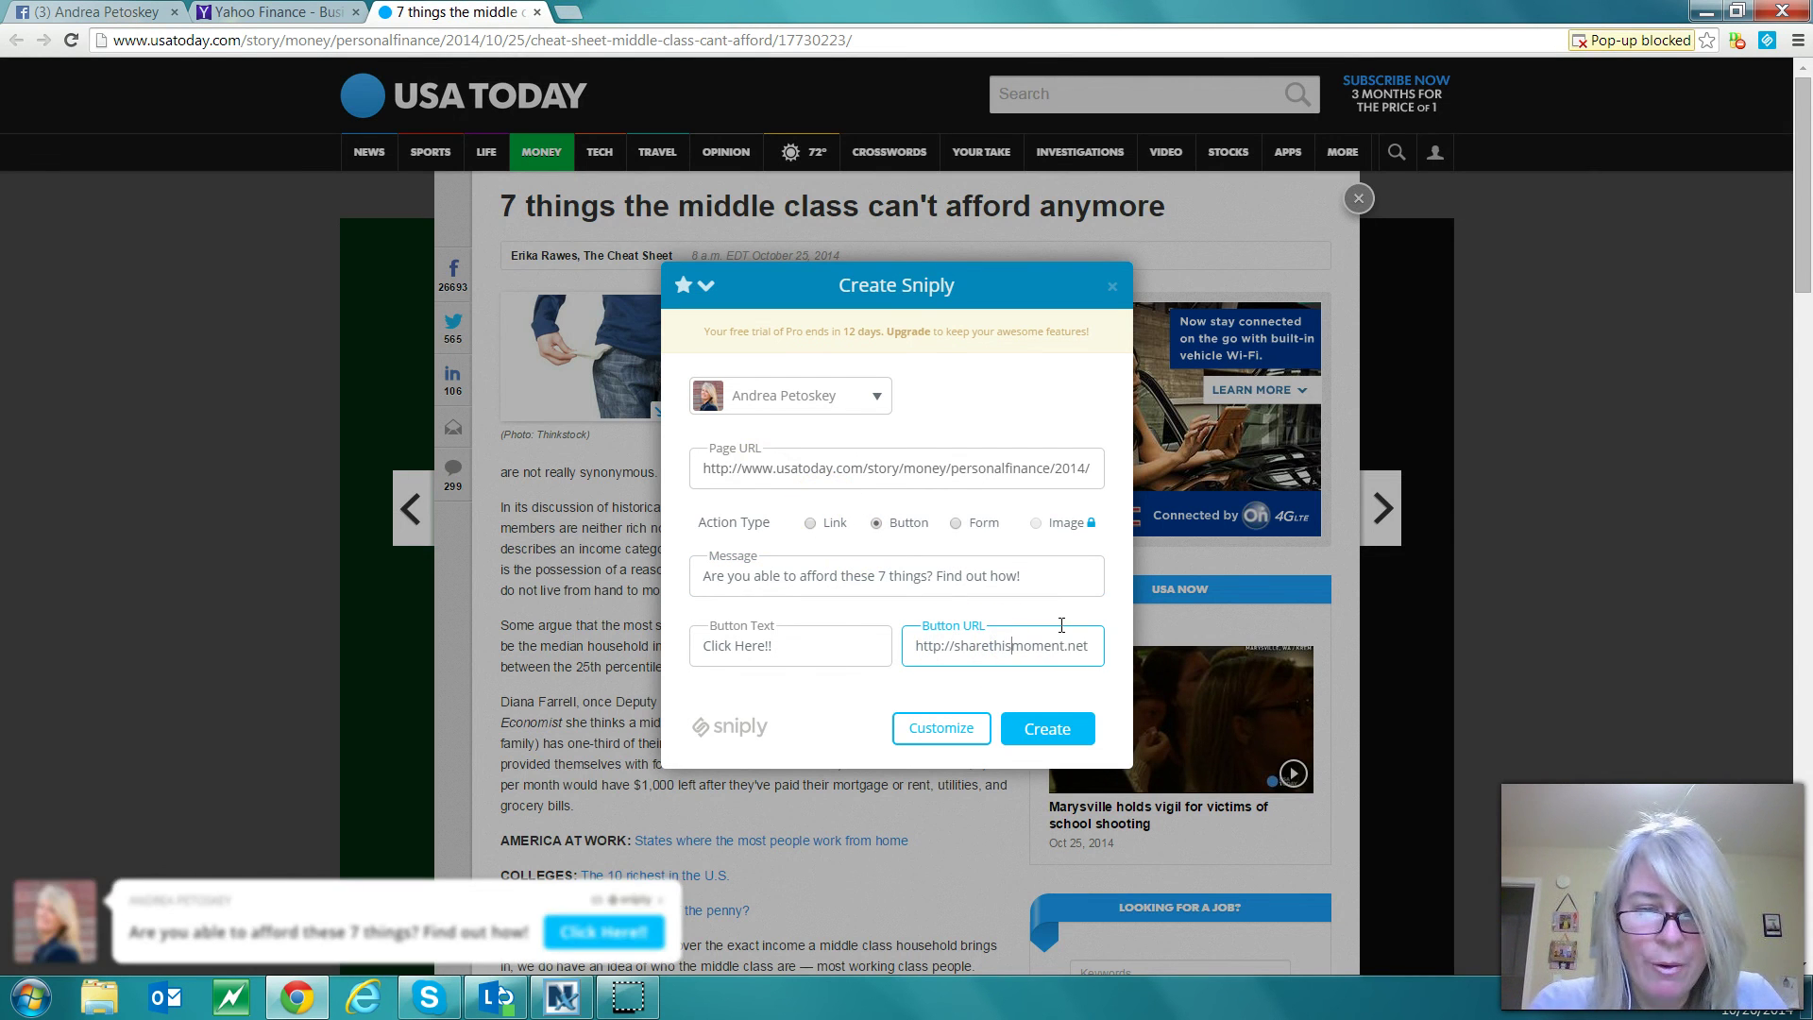
left_click(1051, 729)
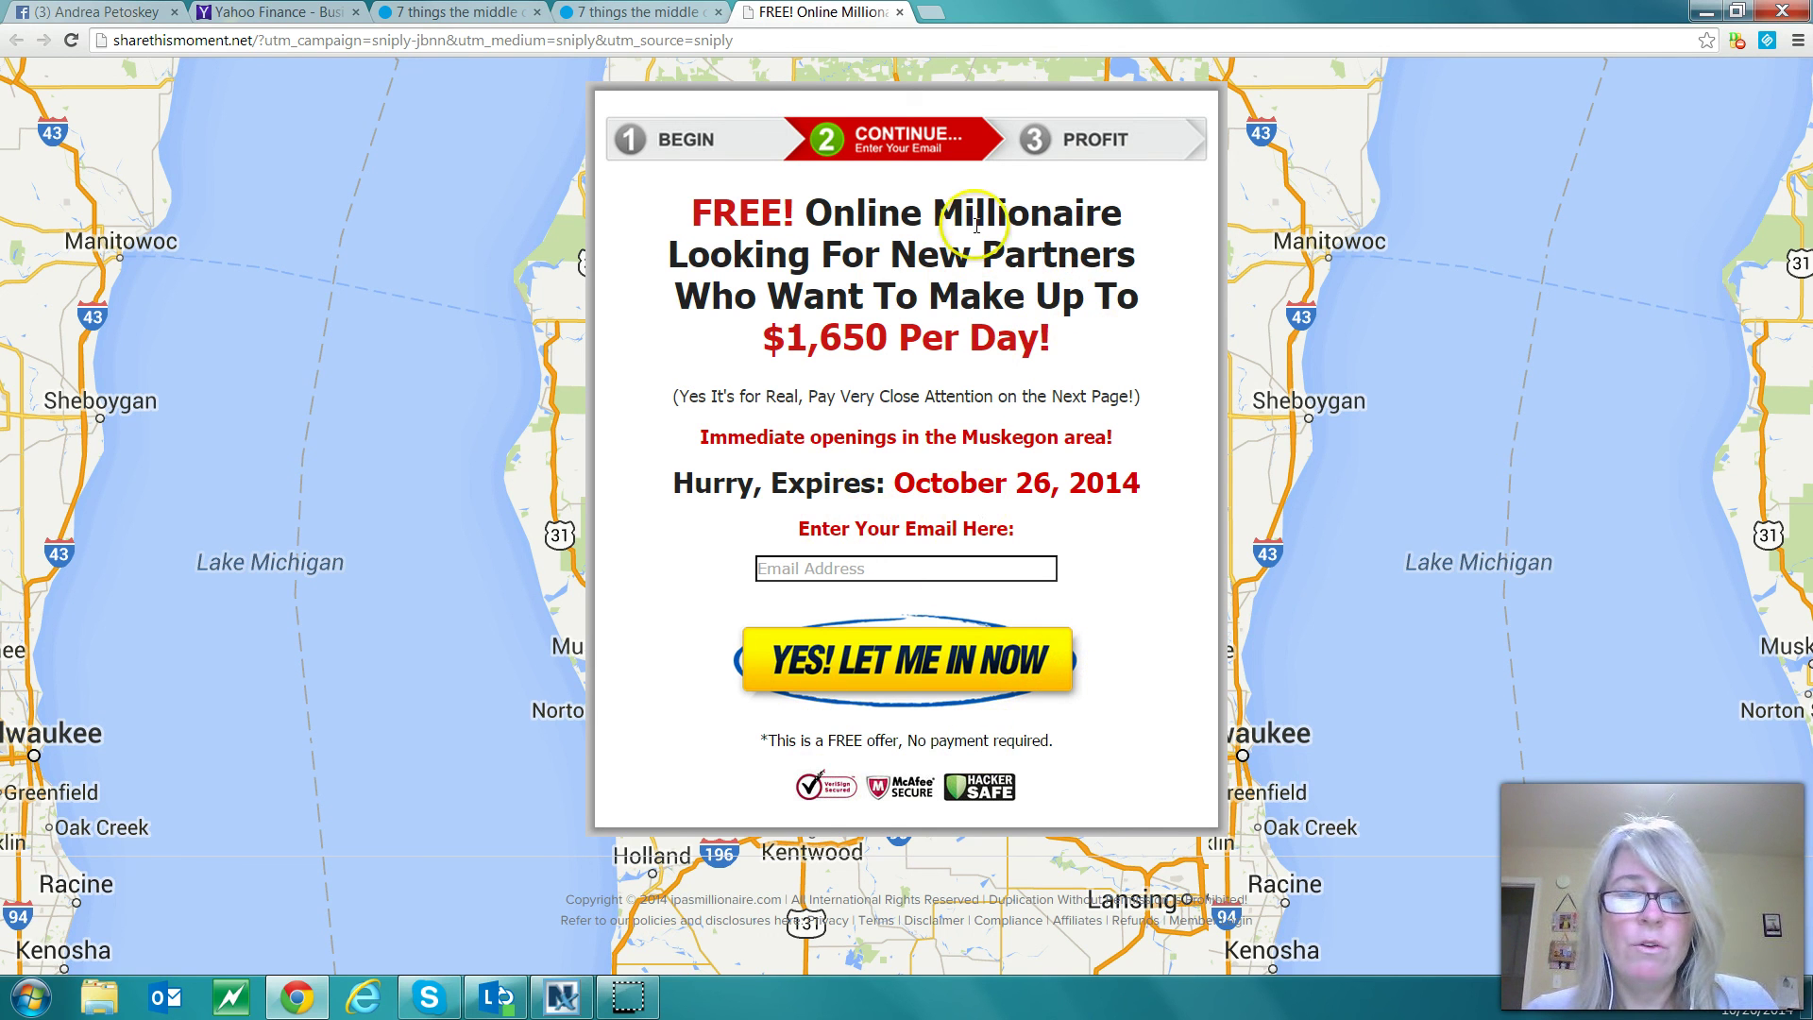
left_click_drag(713, 216, 1112, 277)
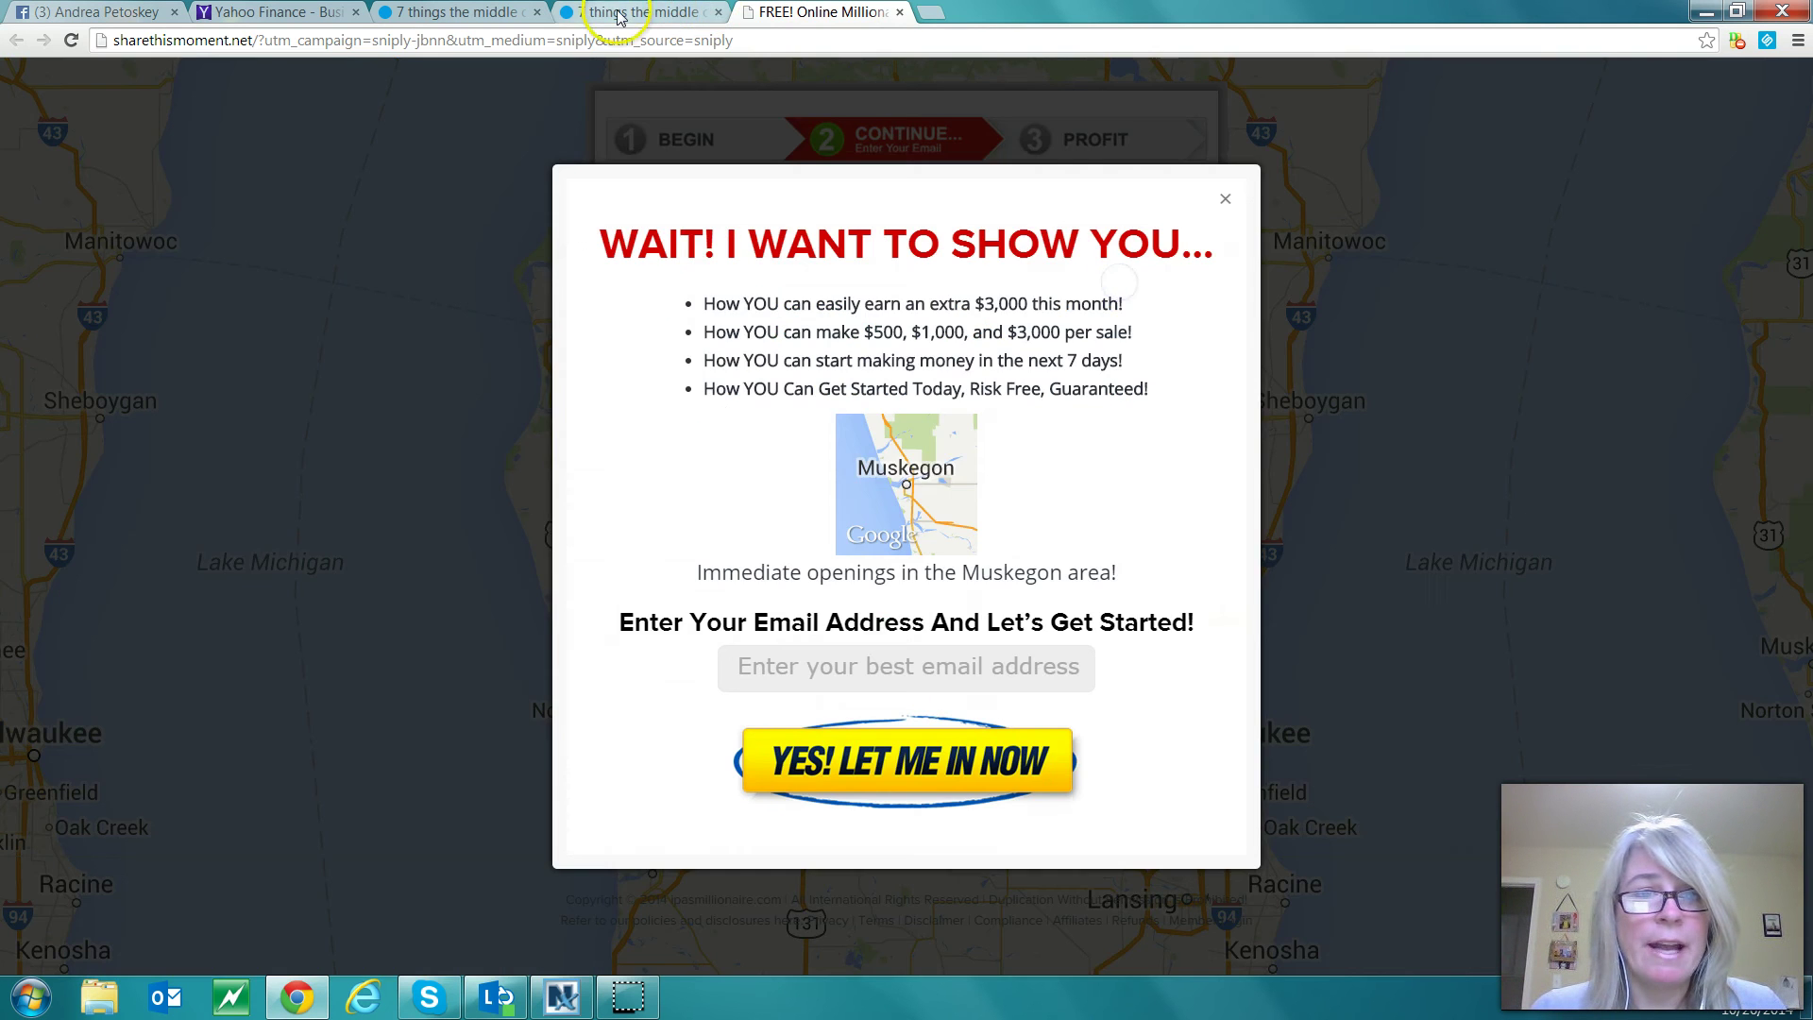
left_click(623, 11)
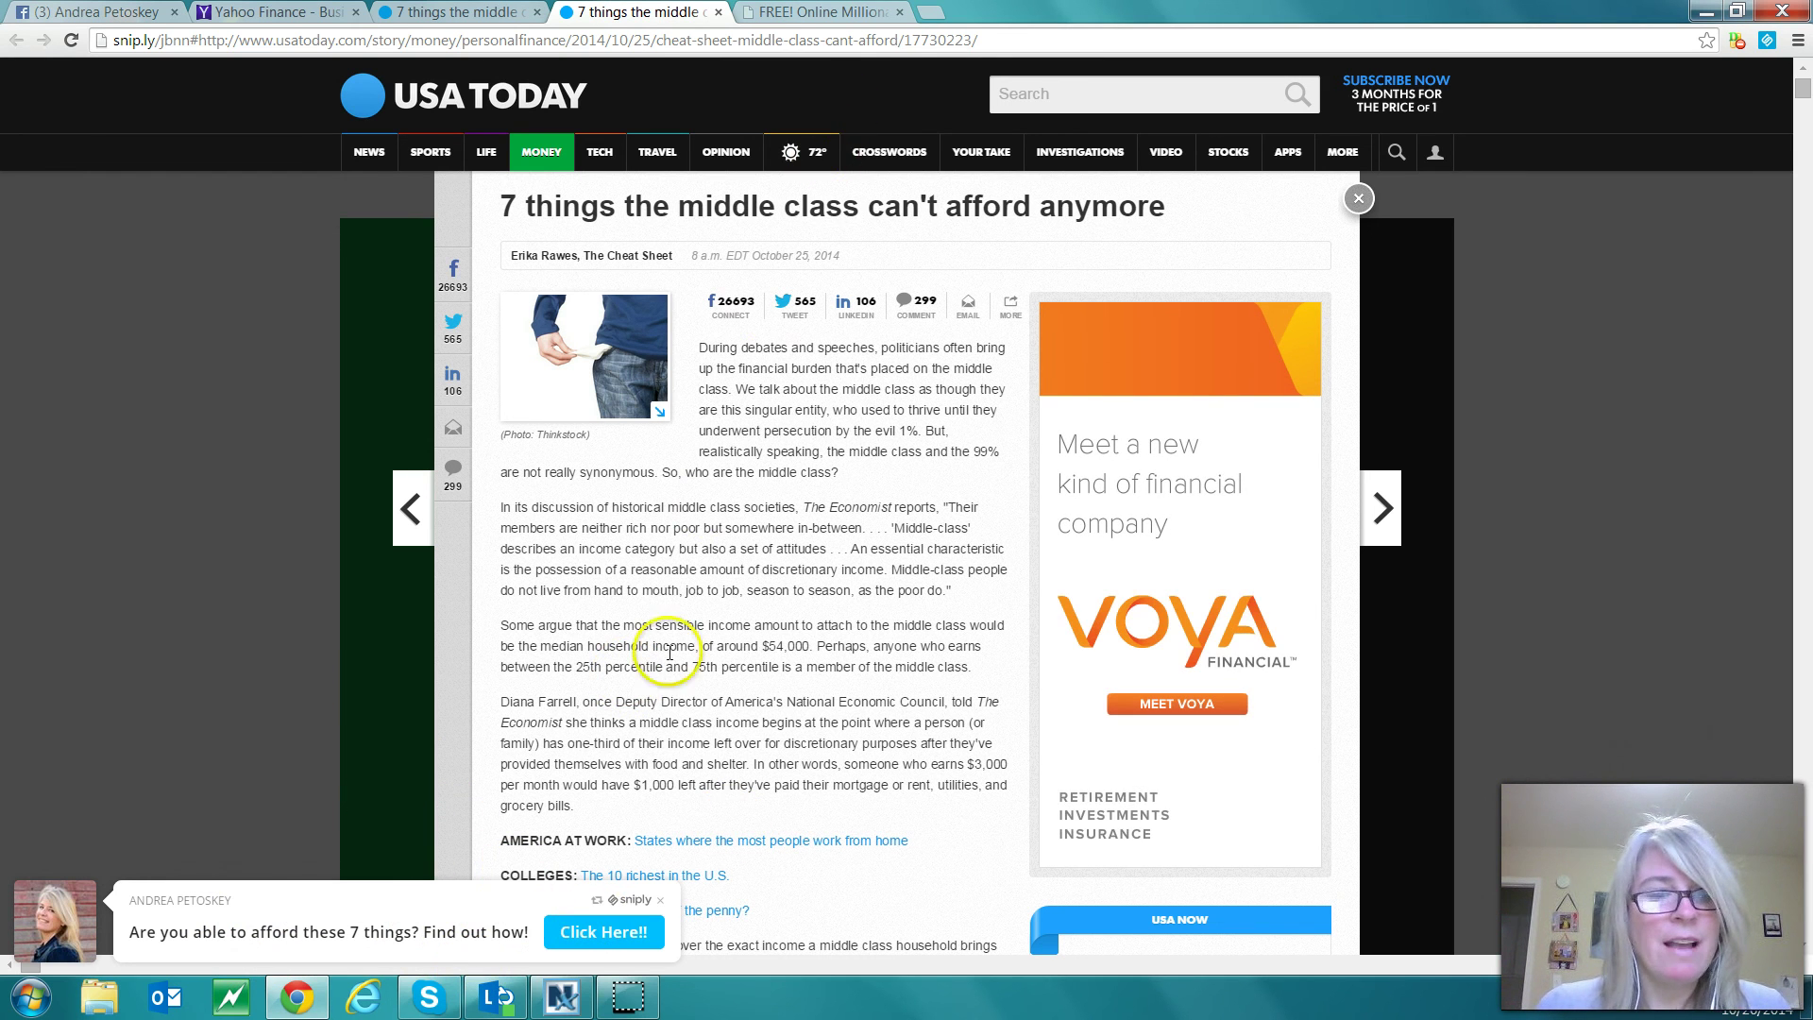
mouse_move(630, 1008)
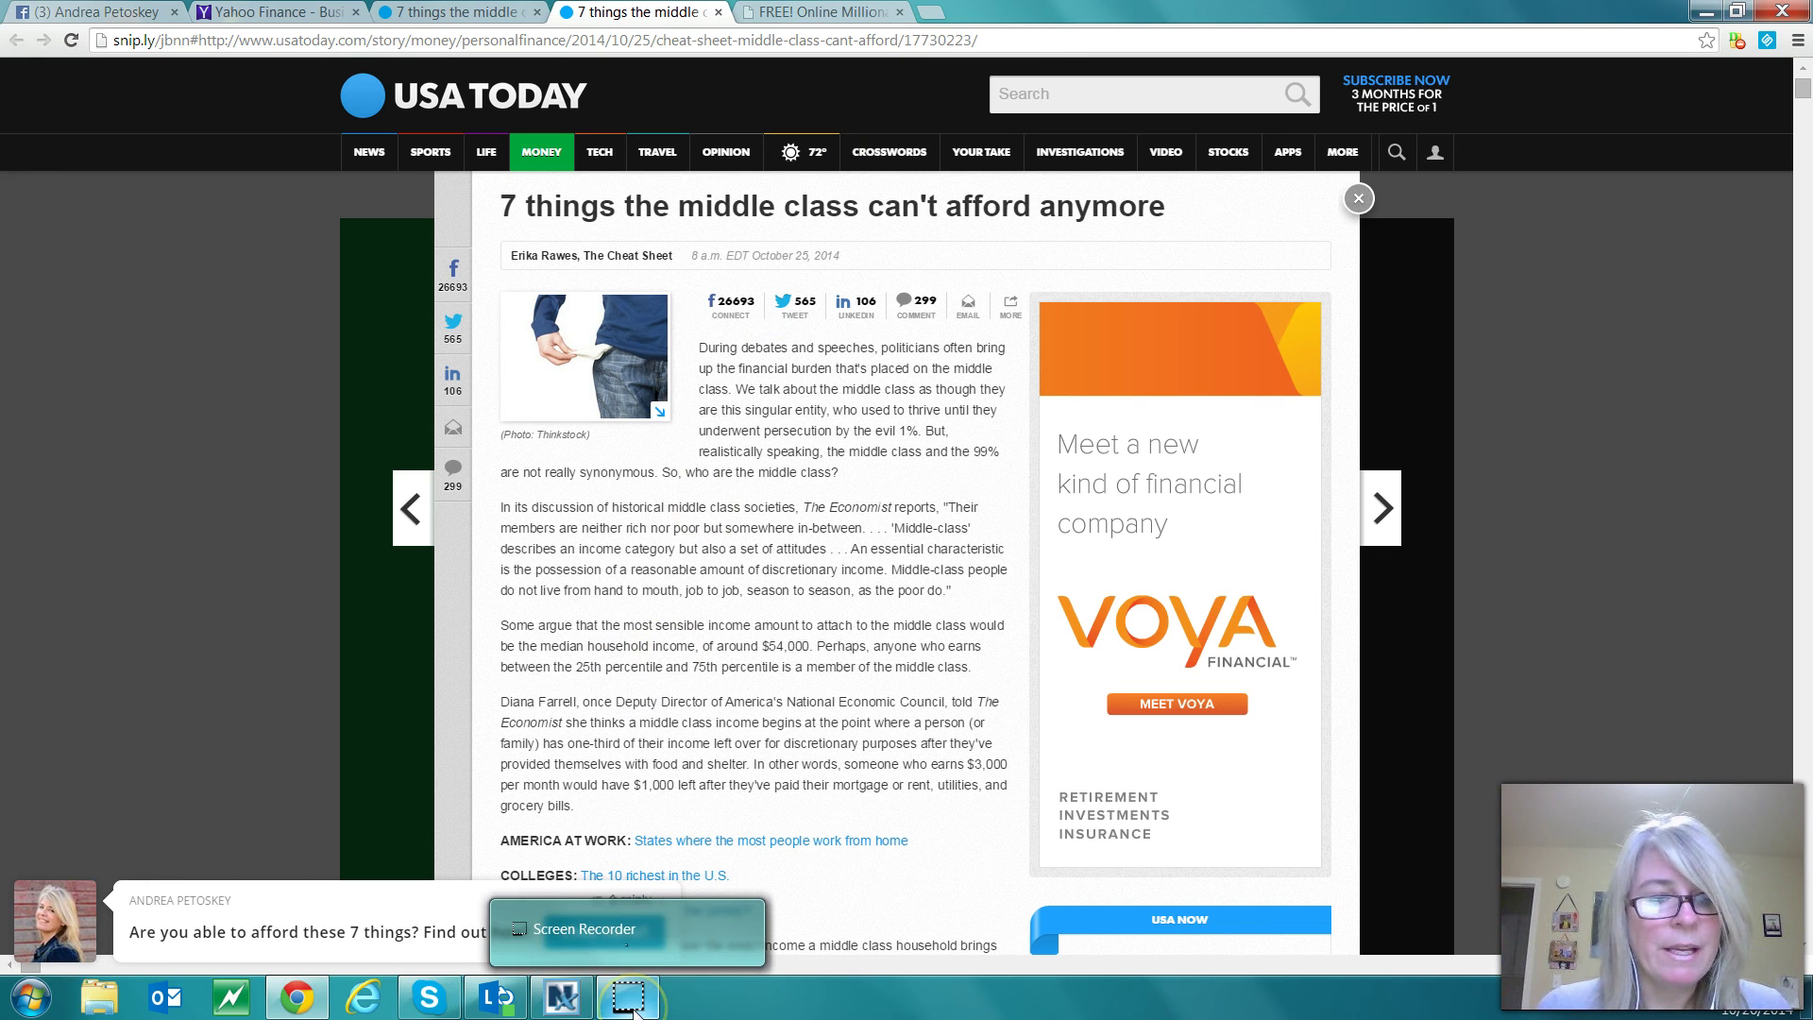
left_click(865, 11)
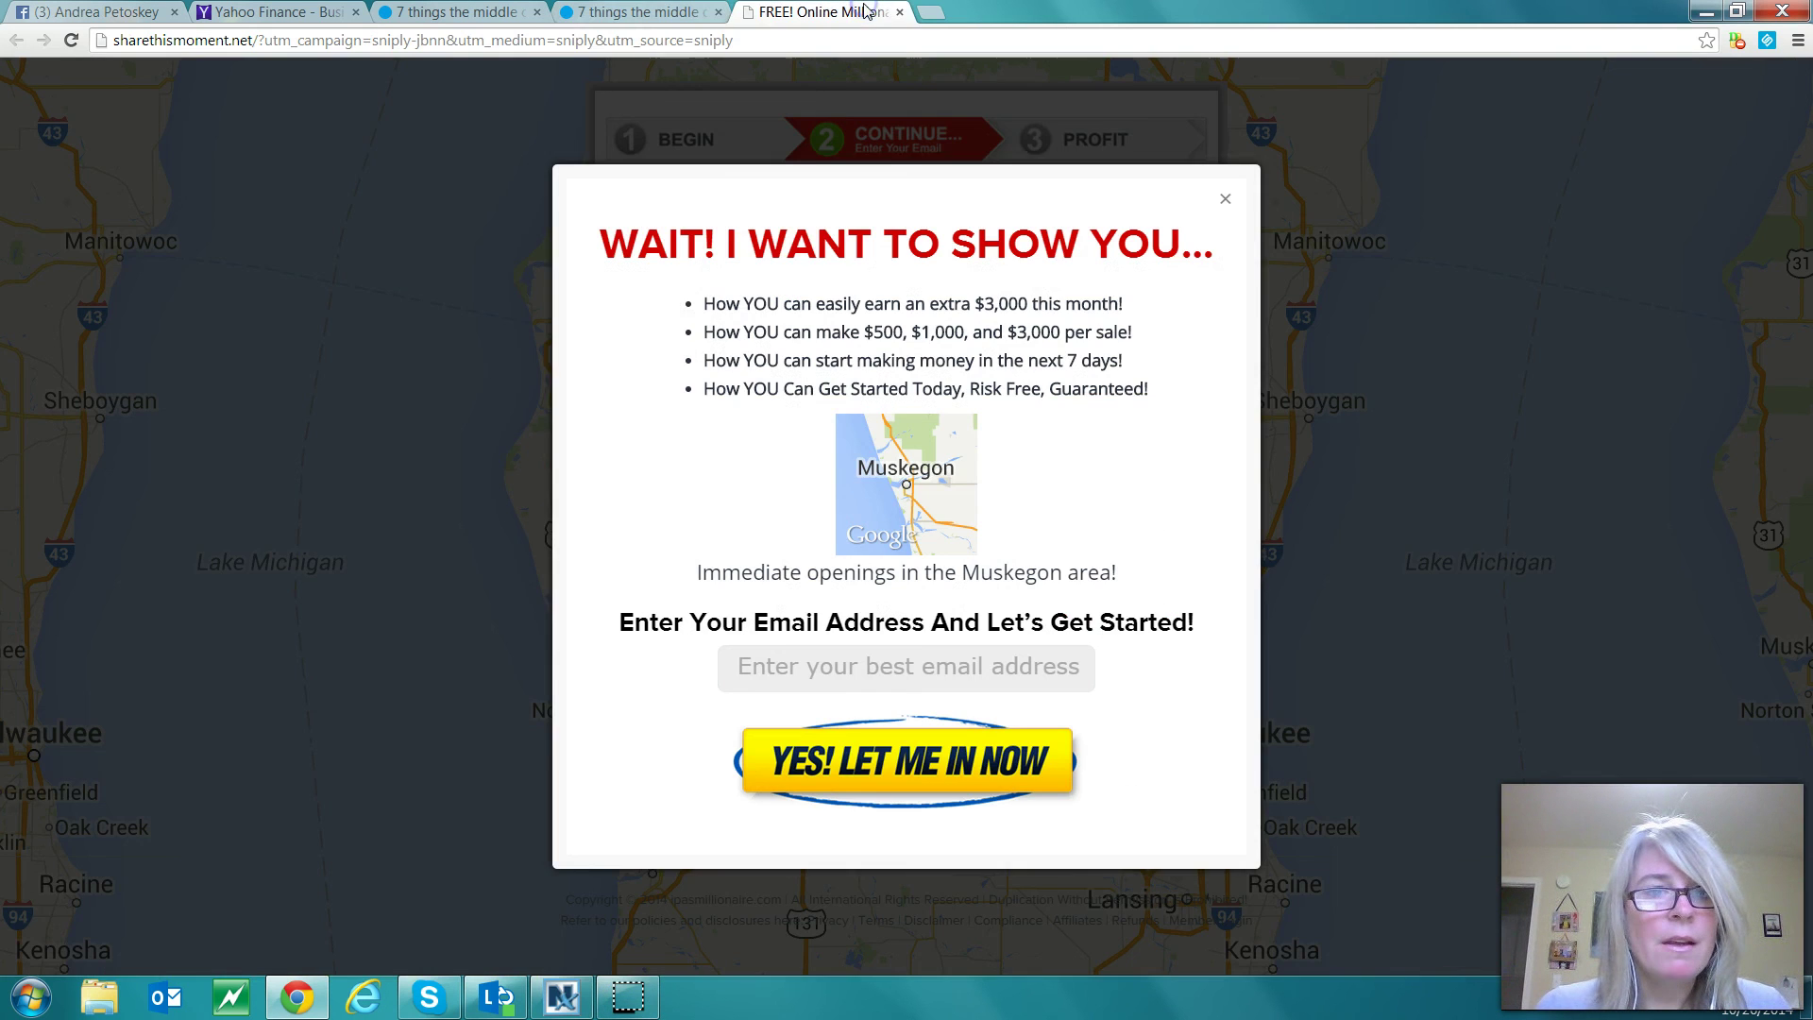
left_click(905, 13)
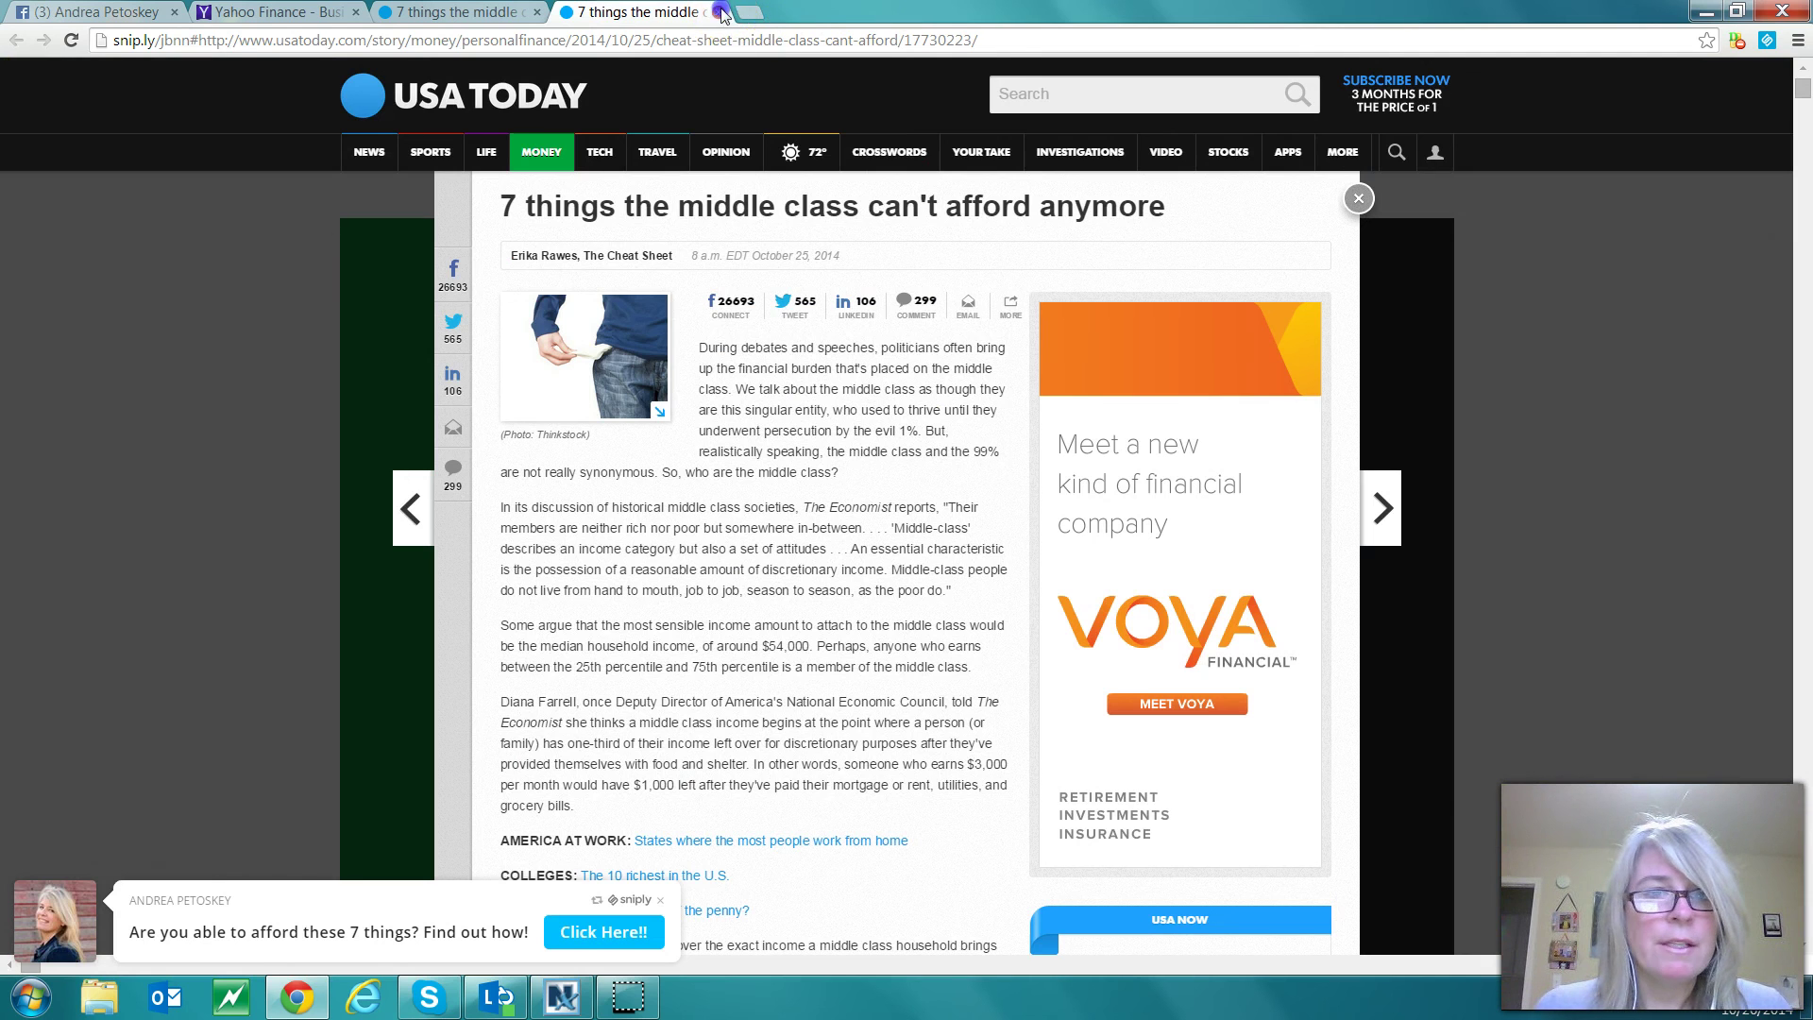
left_click(718, 11)
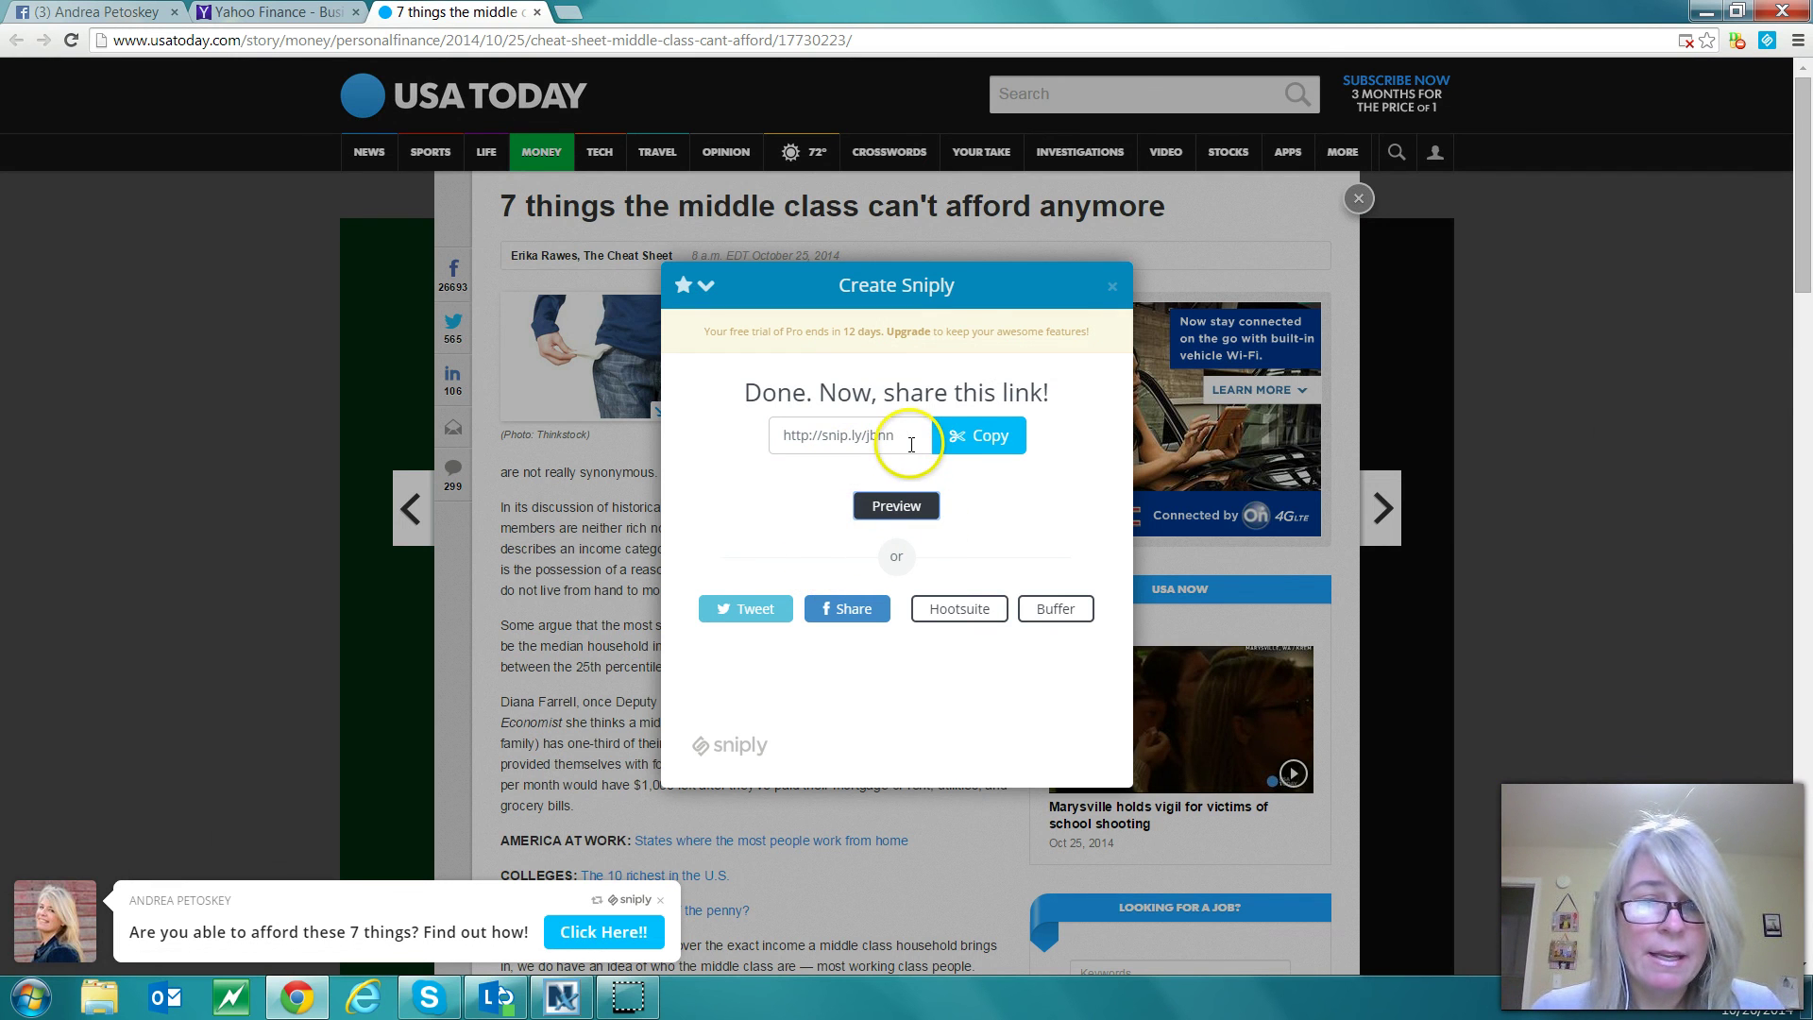
Copy the snip.ly link and share it to Hootsuite.
left_click(956, 444)
left_click(973, 498)
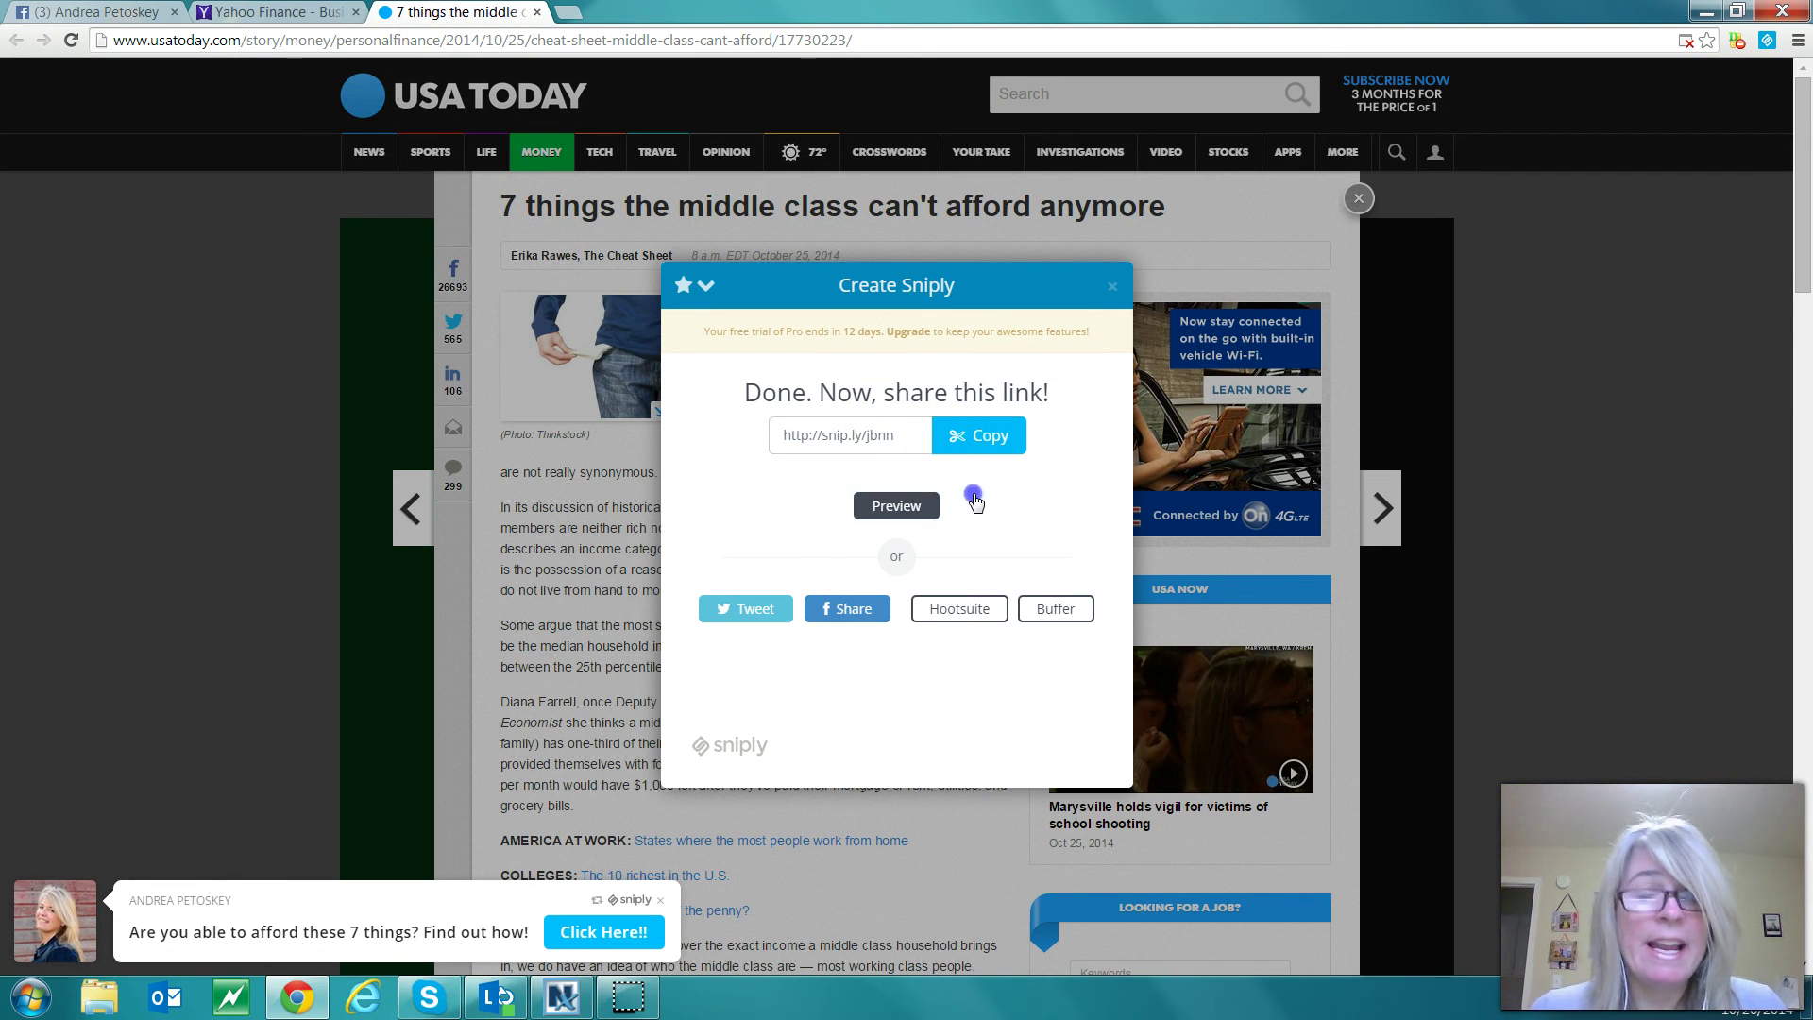
left_click(939, 610)
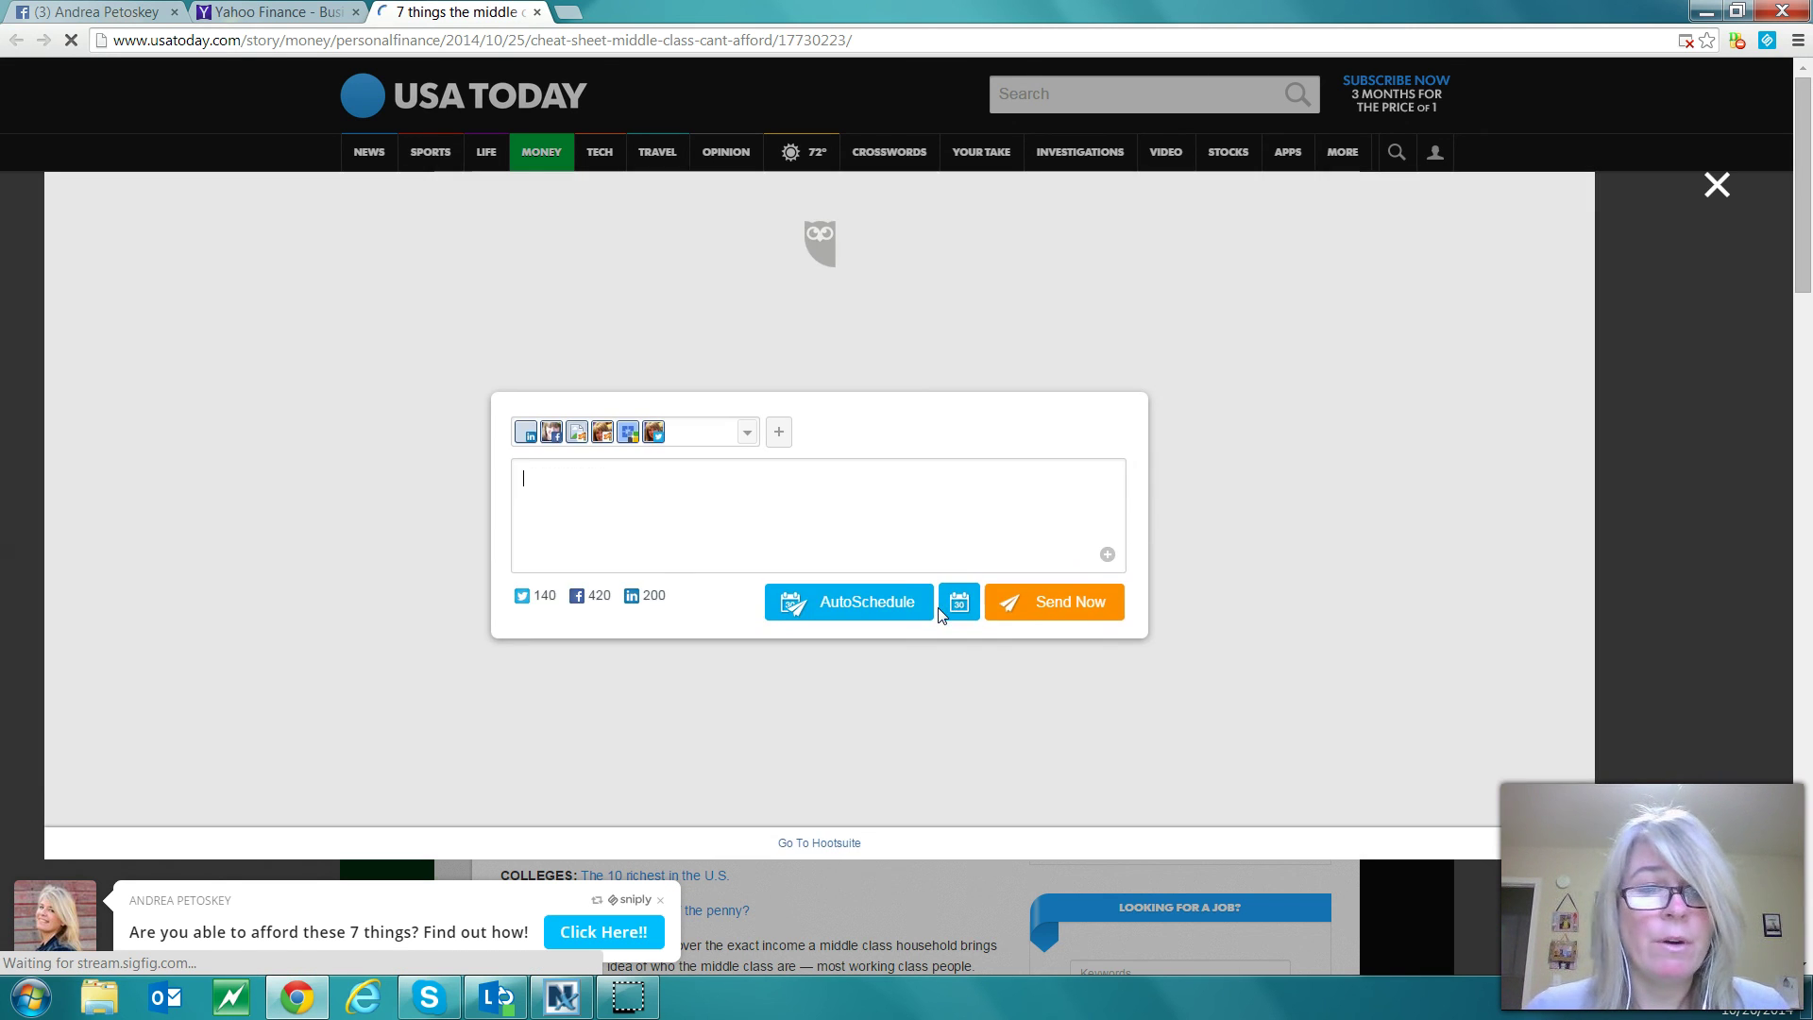
Add 'Can you afford these 7 things?' before the link and send the post now.
left_click(953, 506)
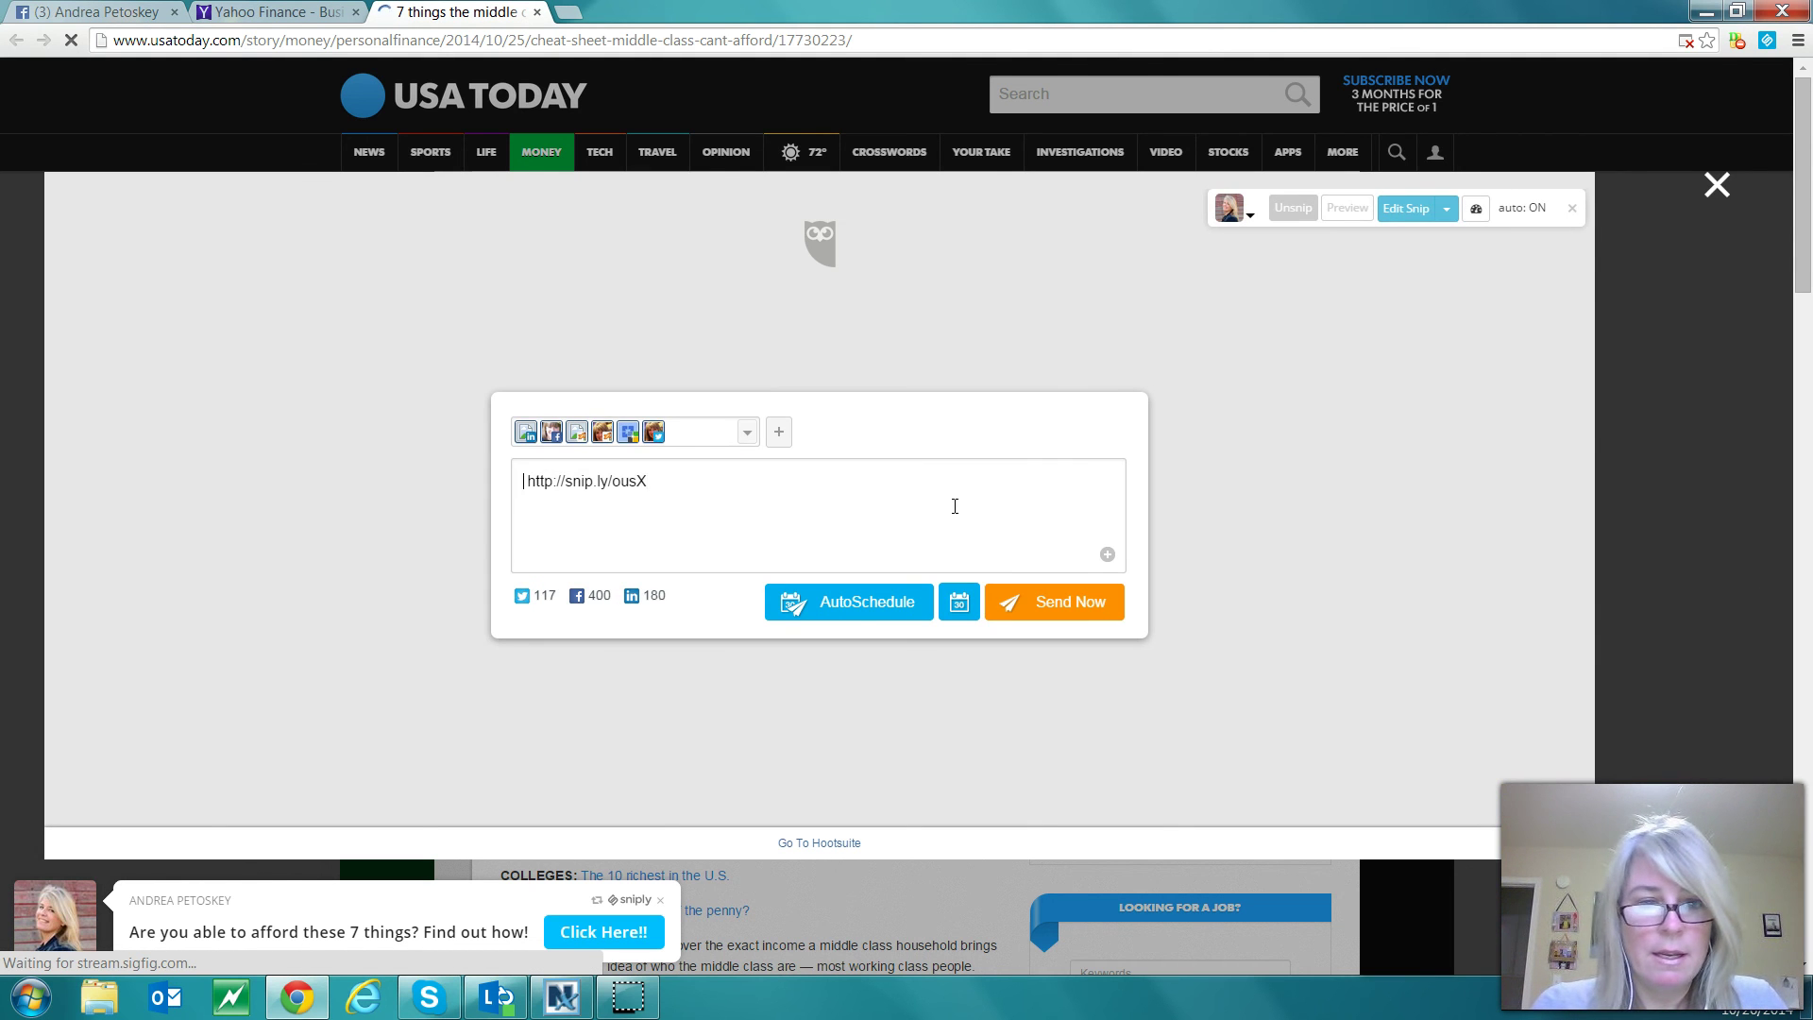
type("Can you af")
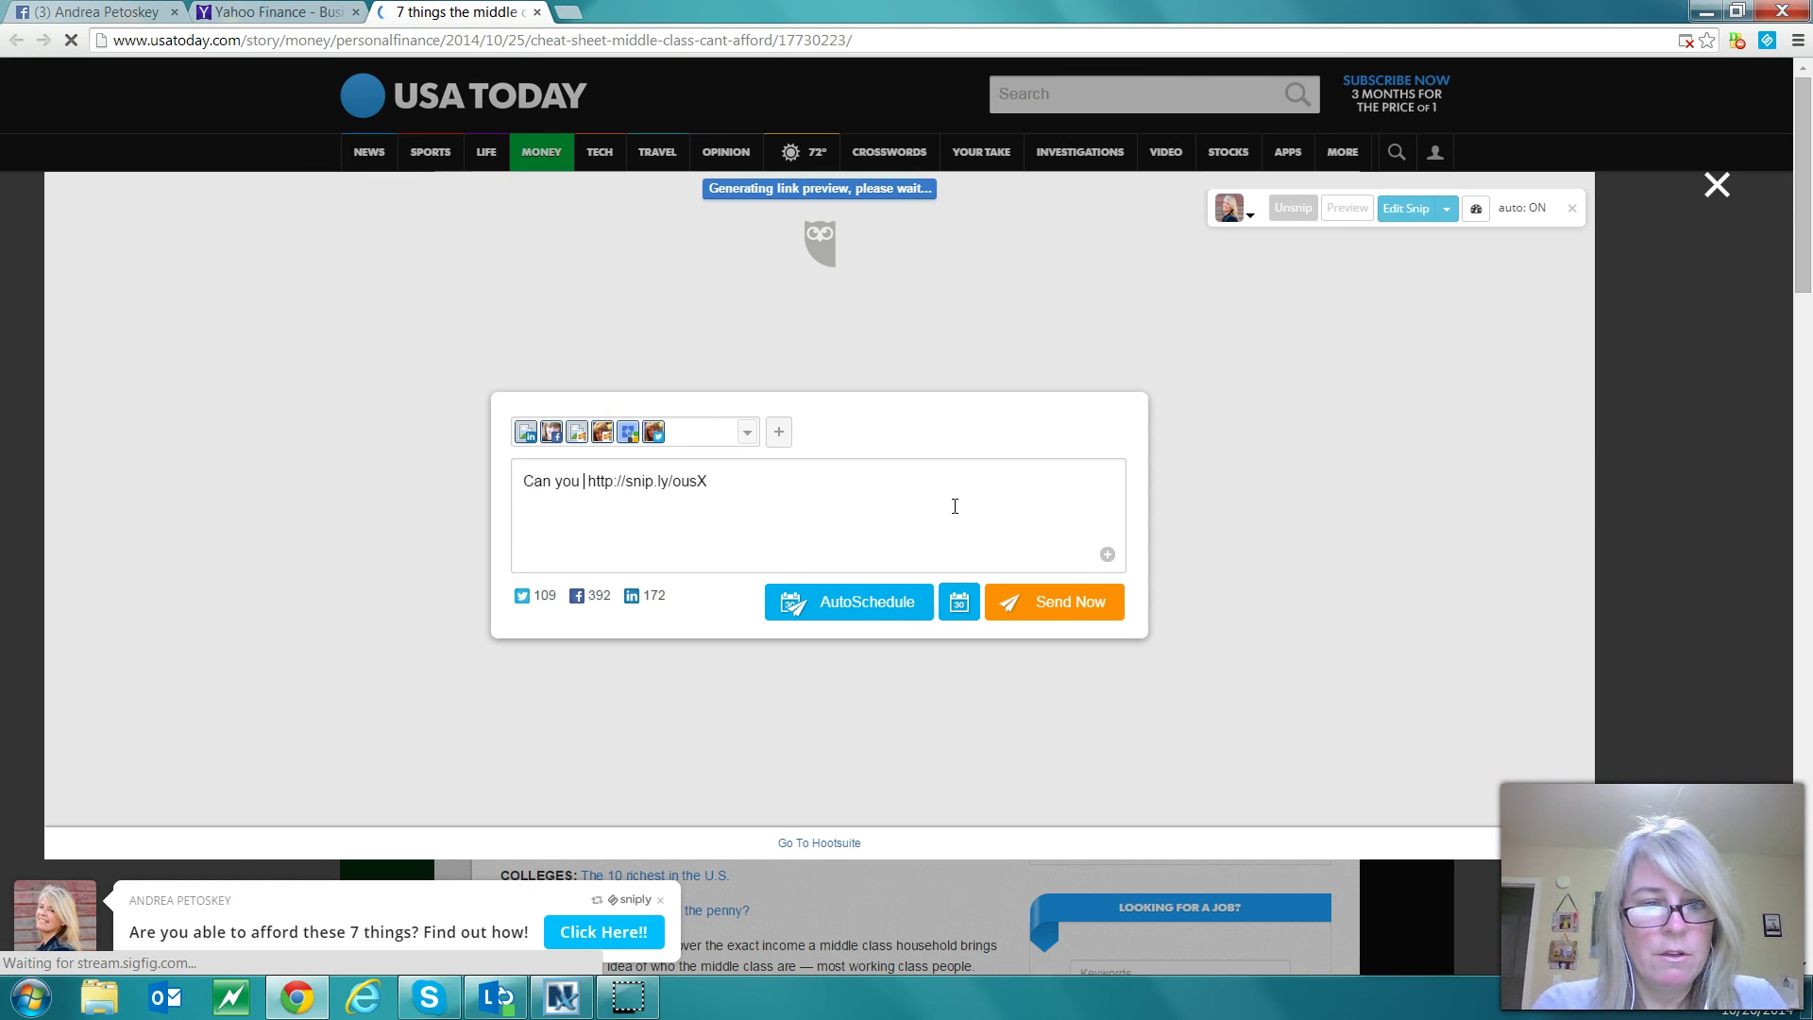
type("ford these")
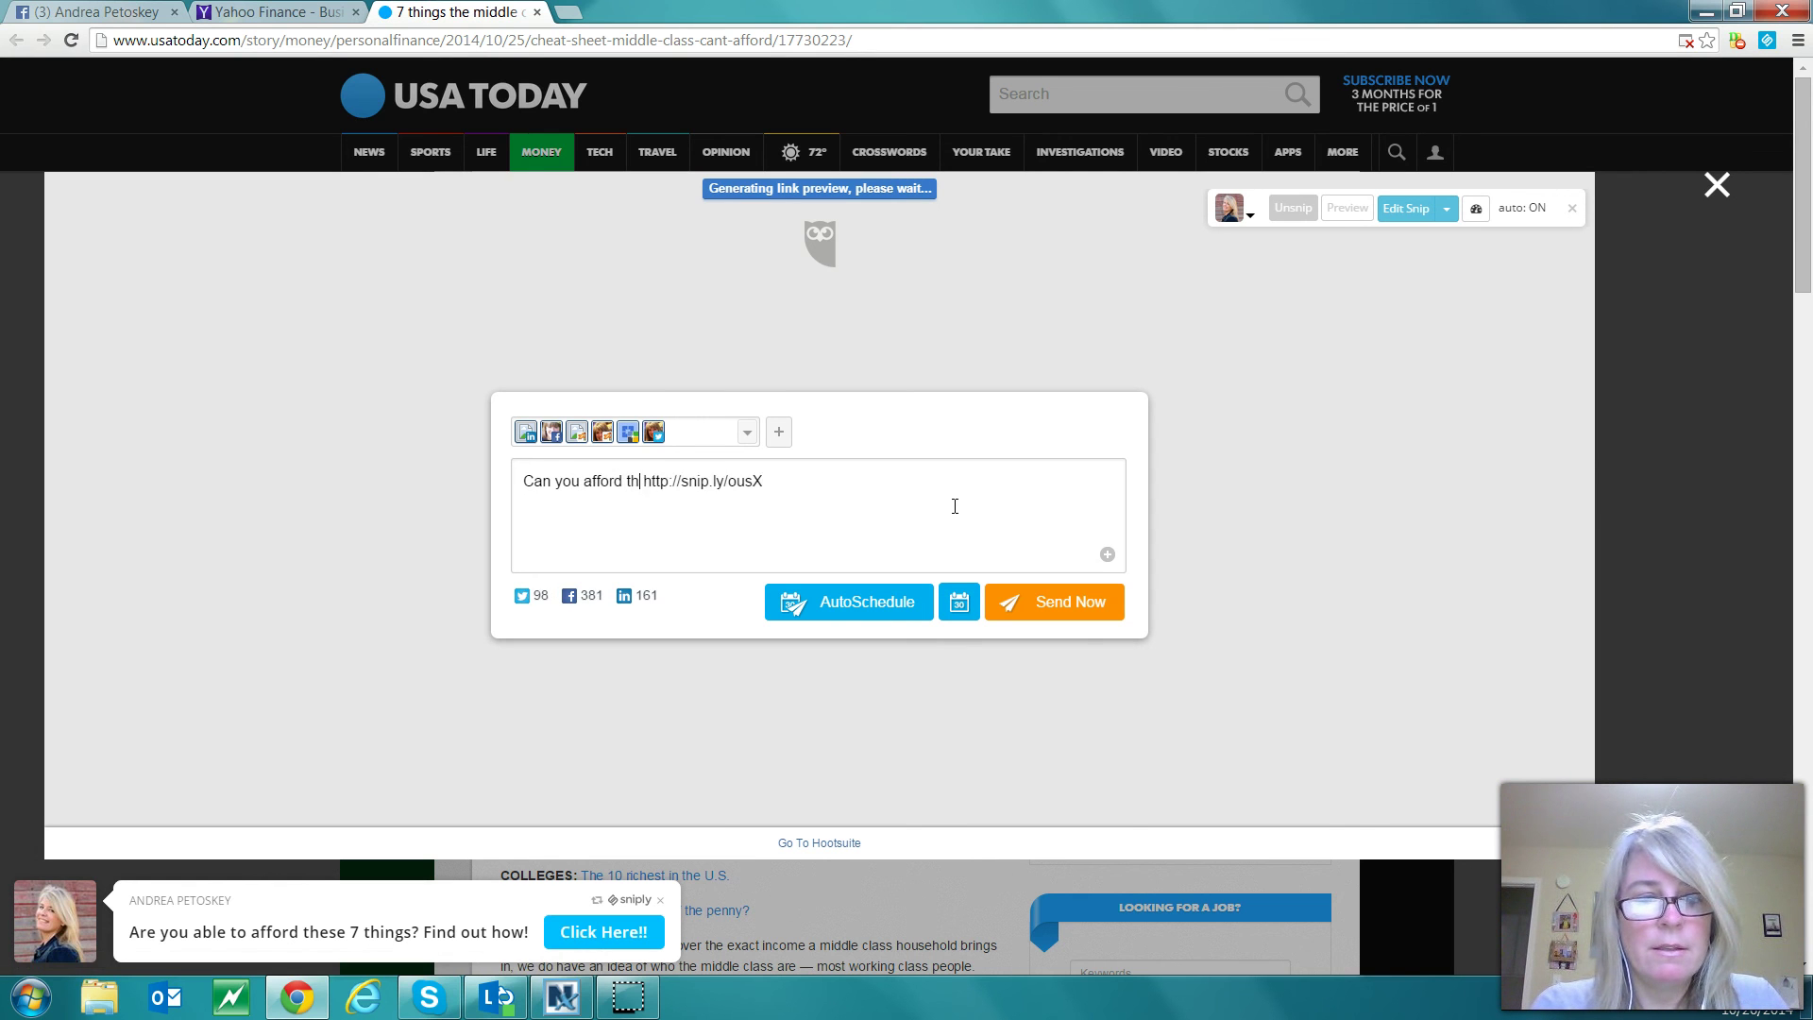
type(" 7 things?")
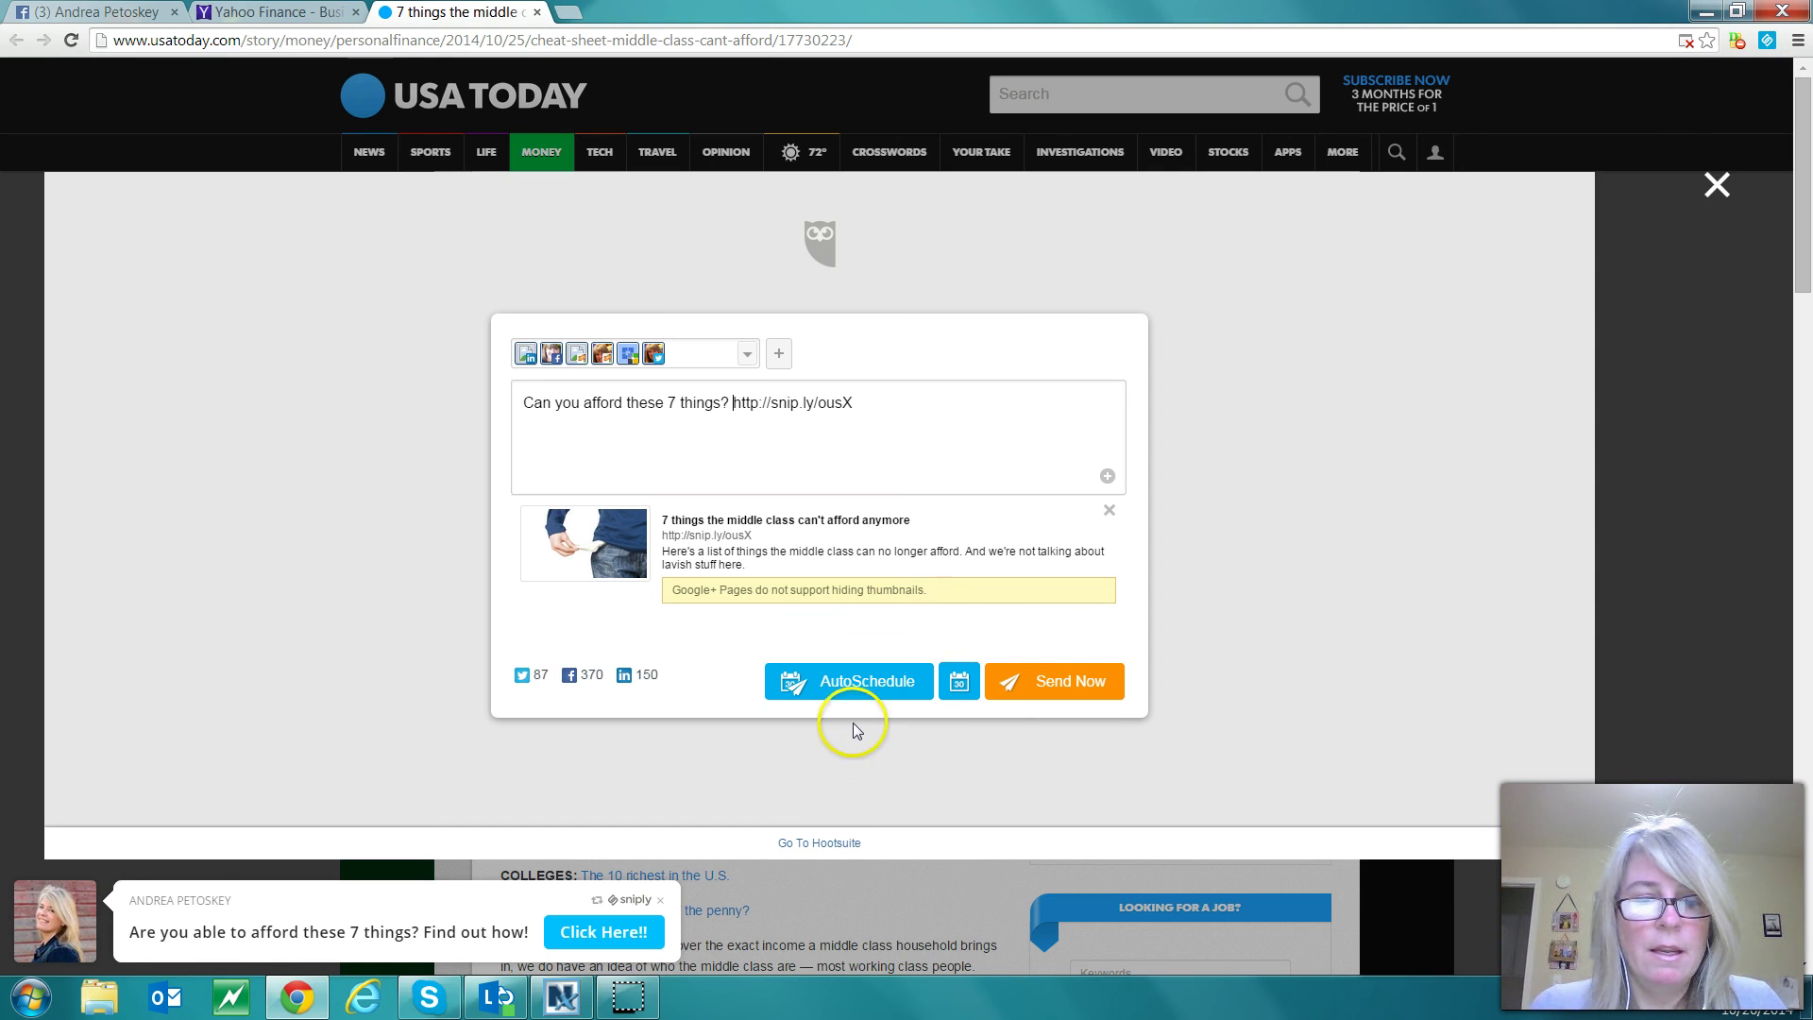
left_click(1025, 697)
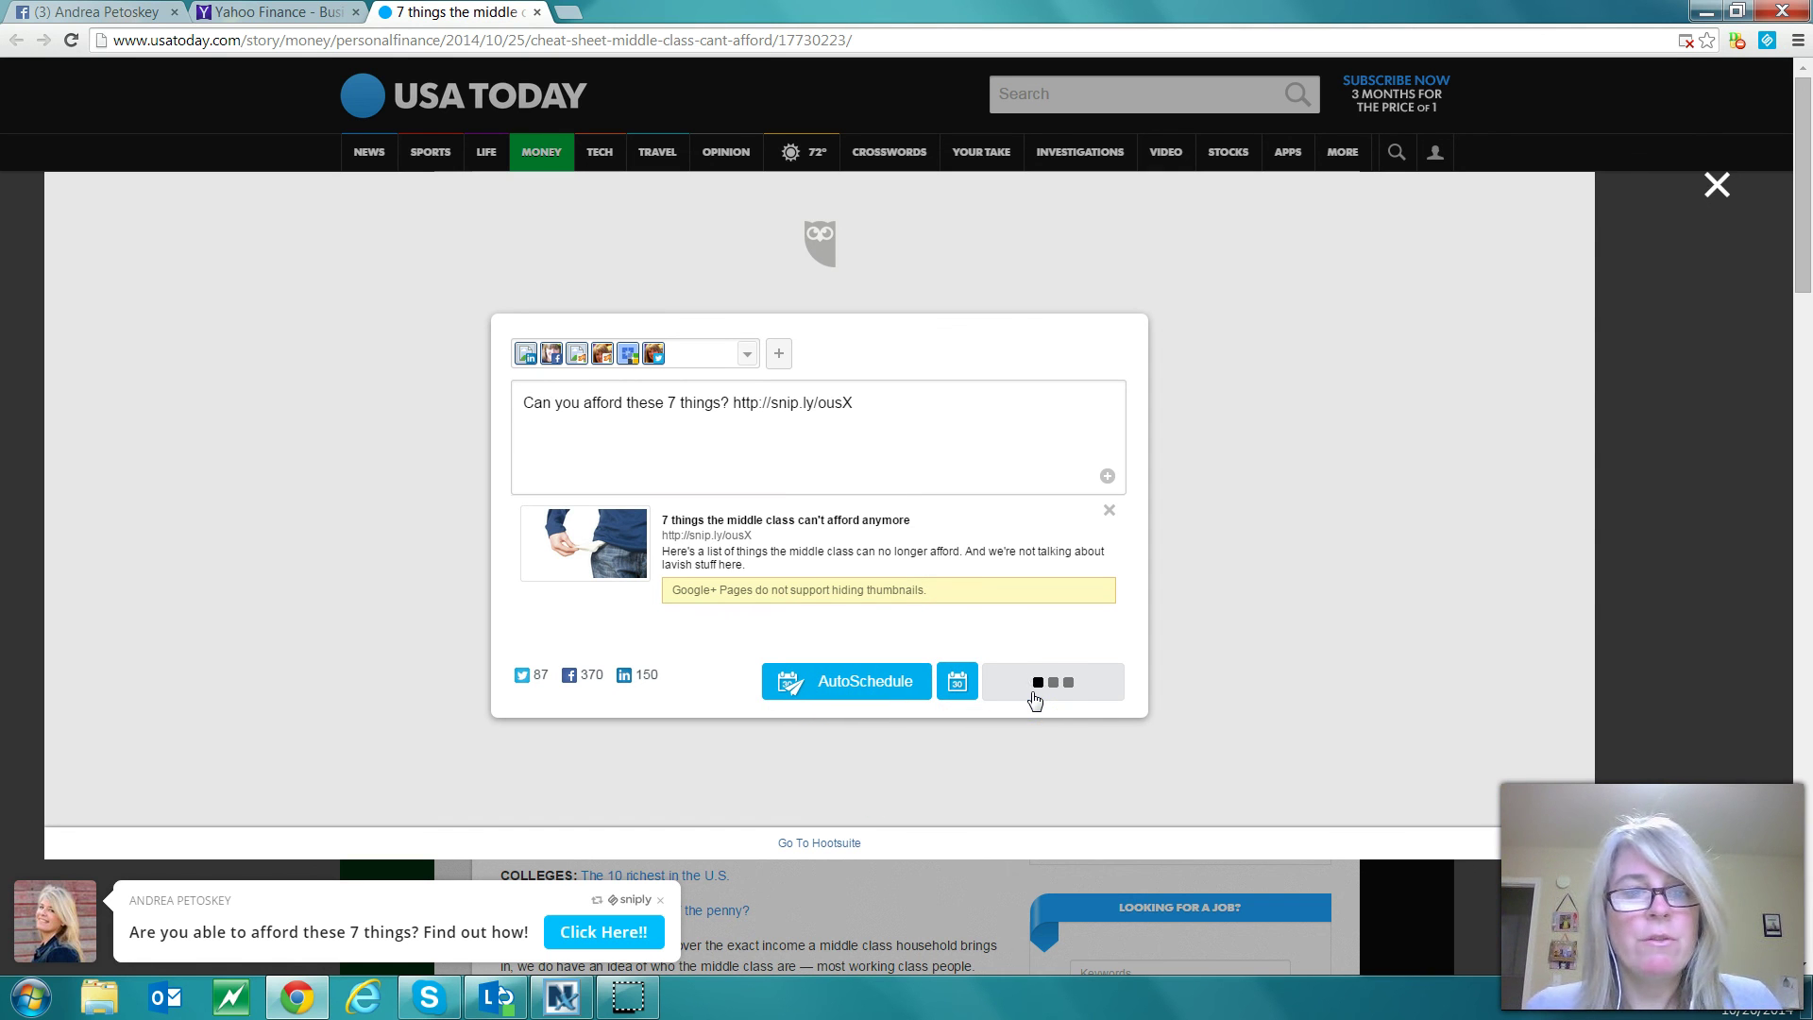
left_click(546, 356)
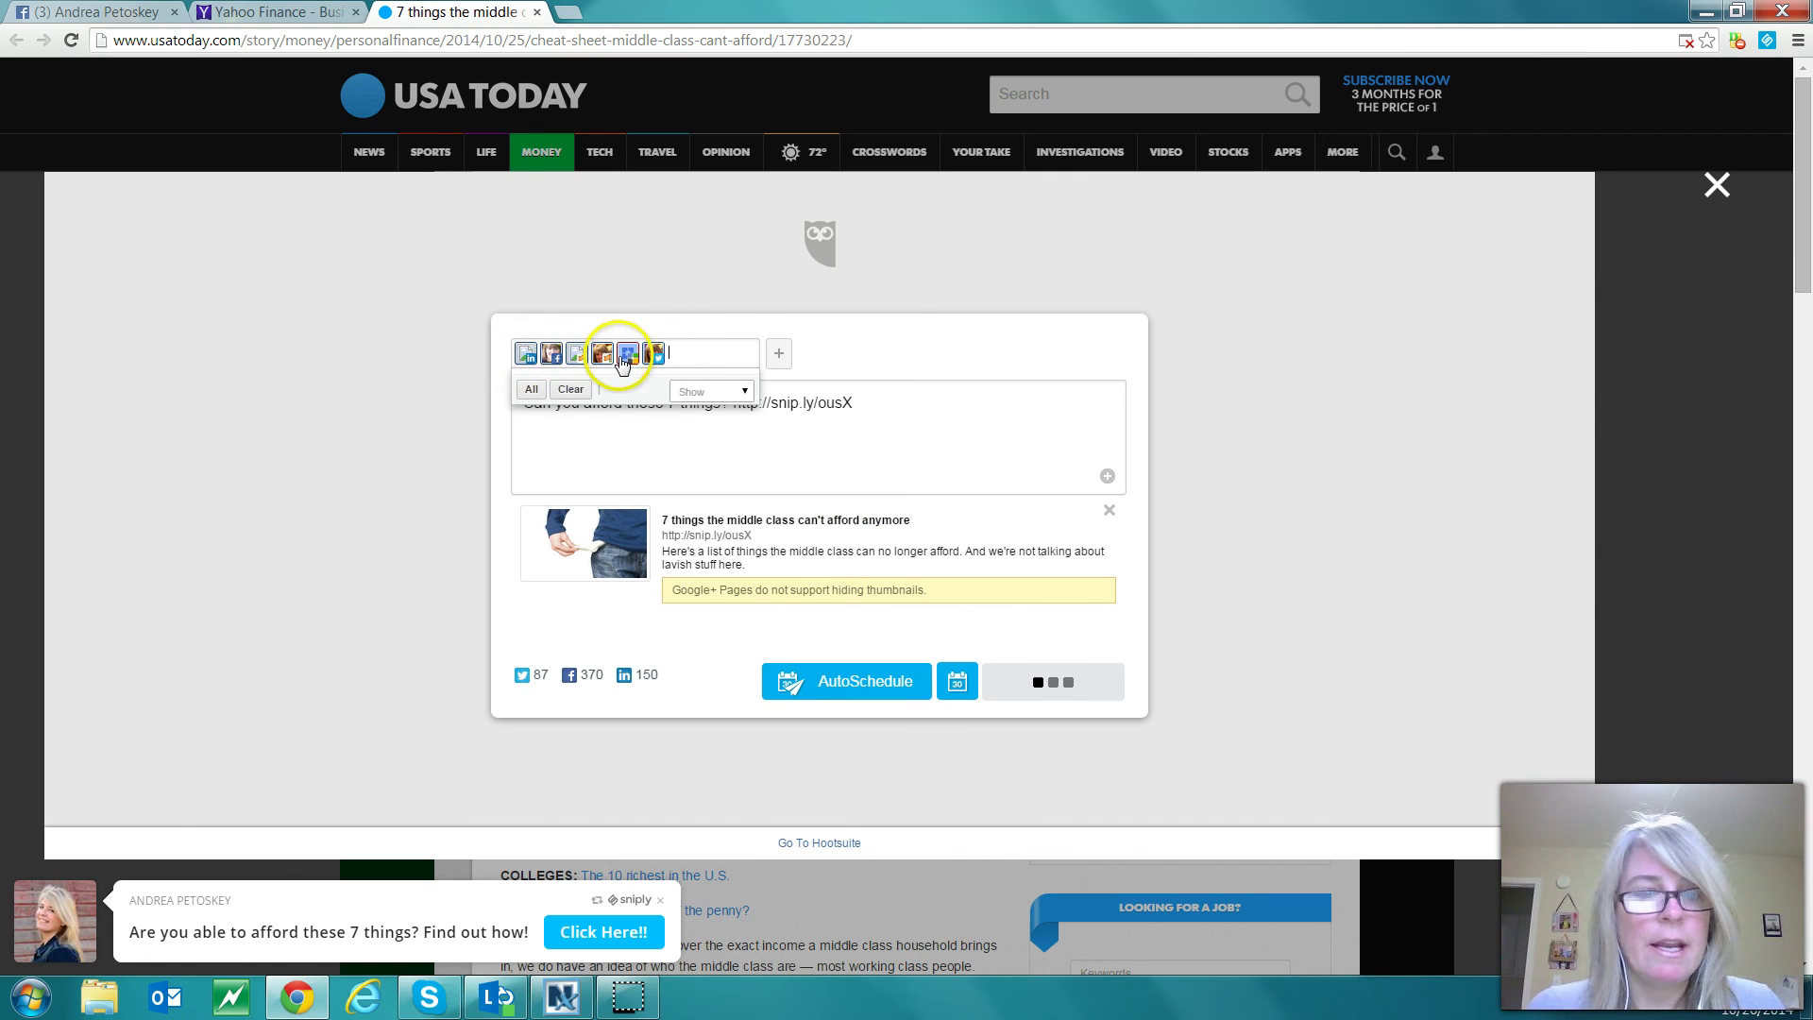
left_click(405, 370)
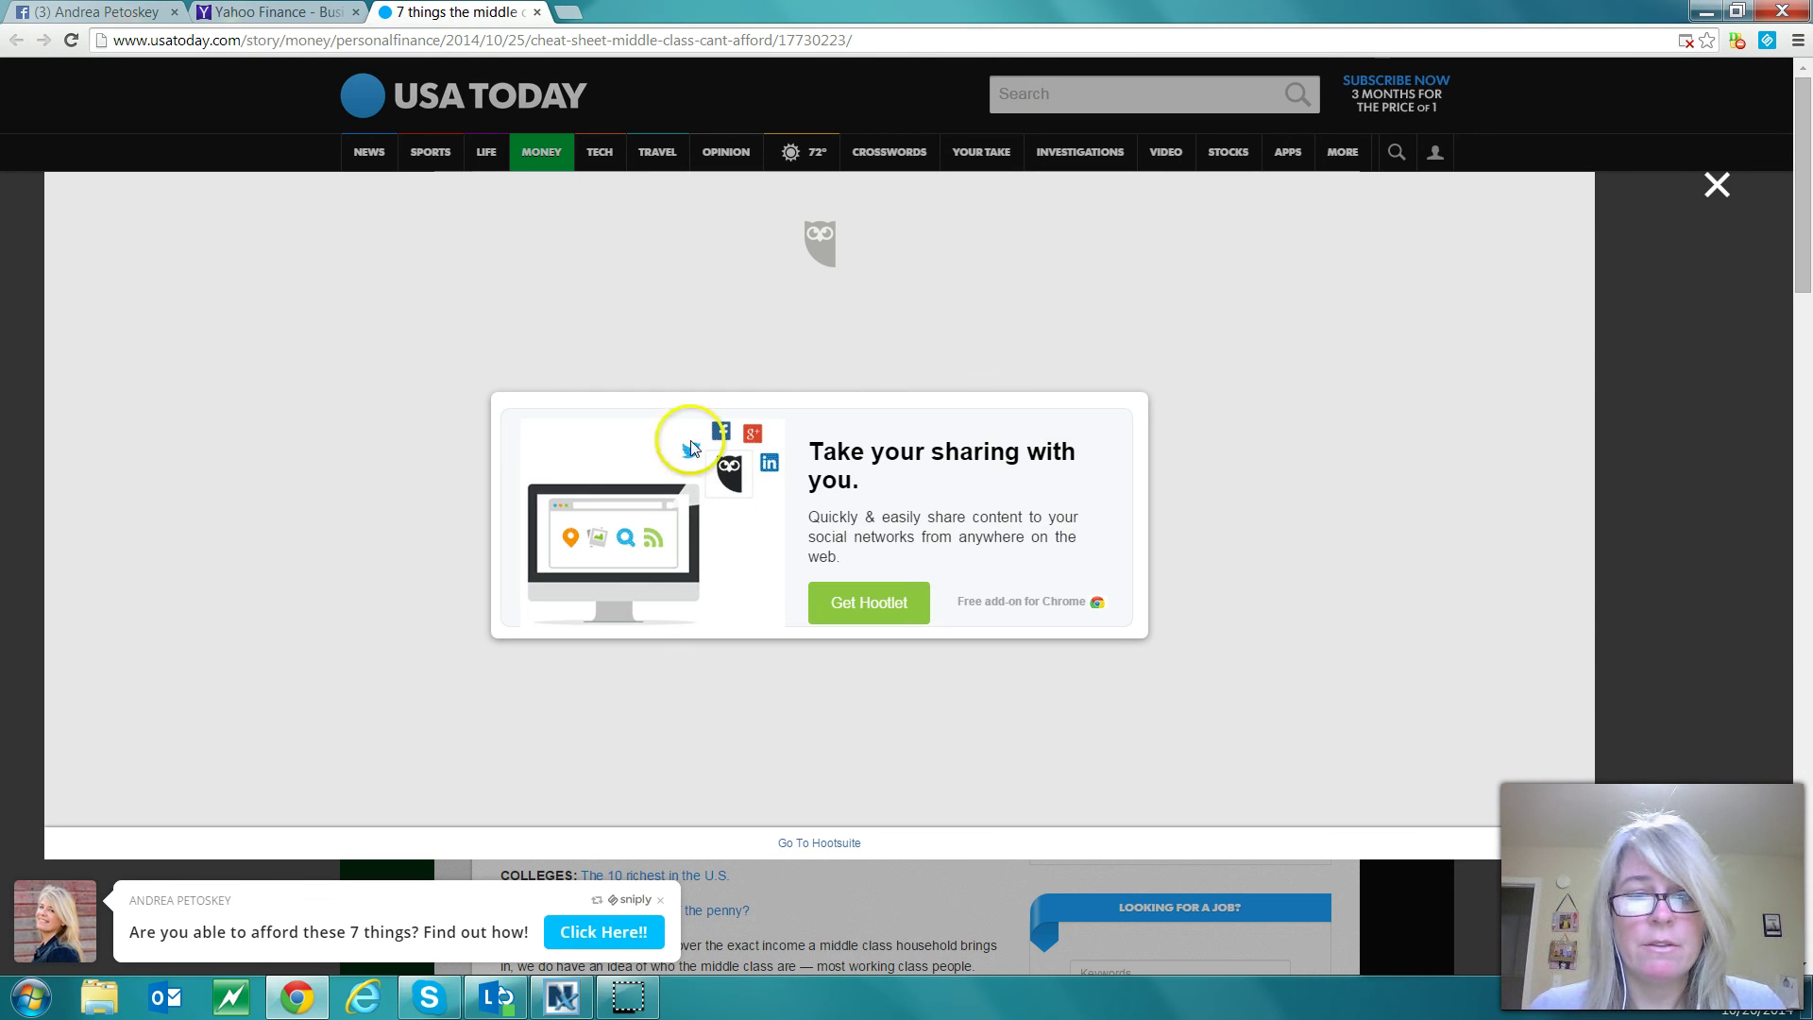
On the Facebook profile, dismiss messages and chat, then open the new post's snip.ly/ousX link.
left_click(42, 13)
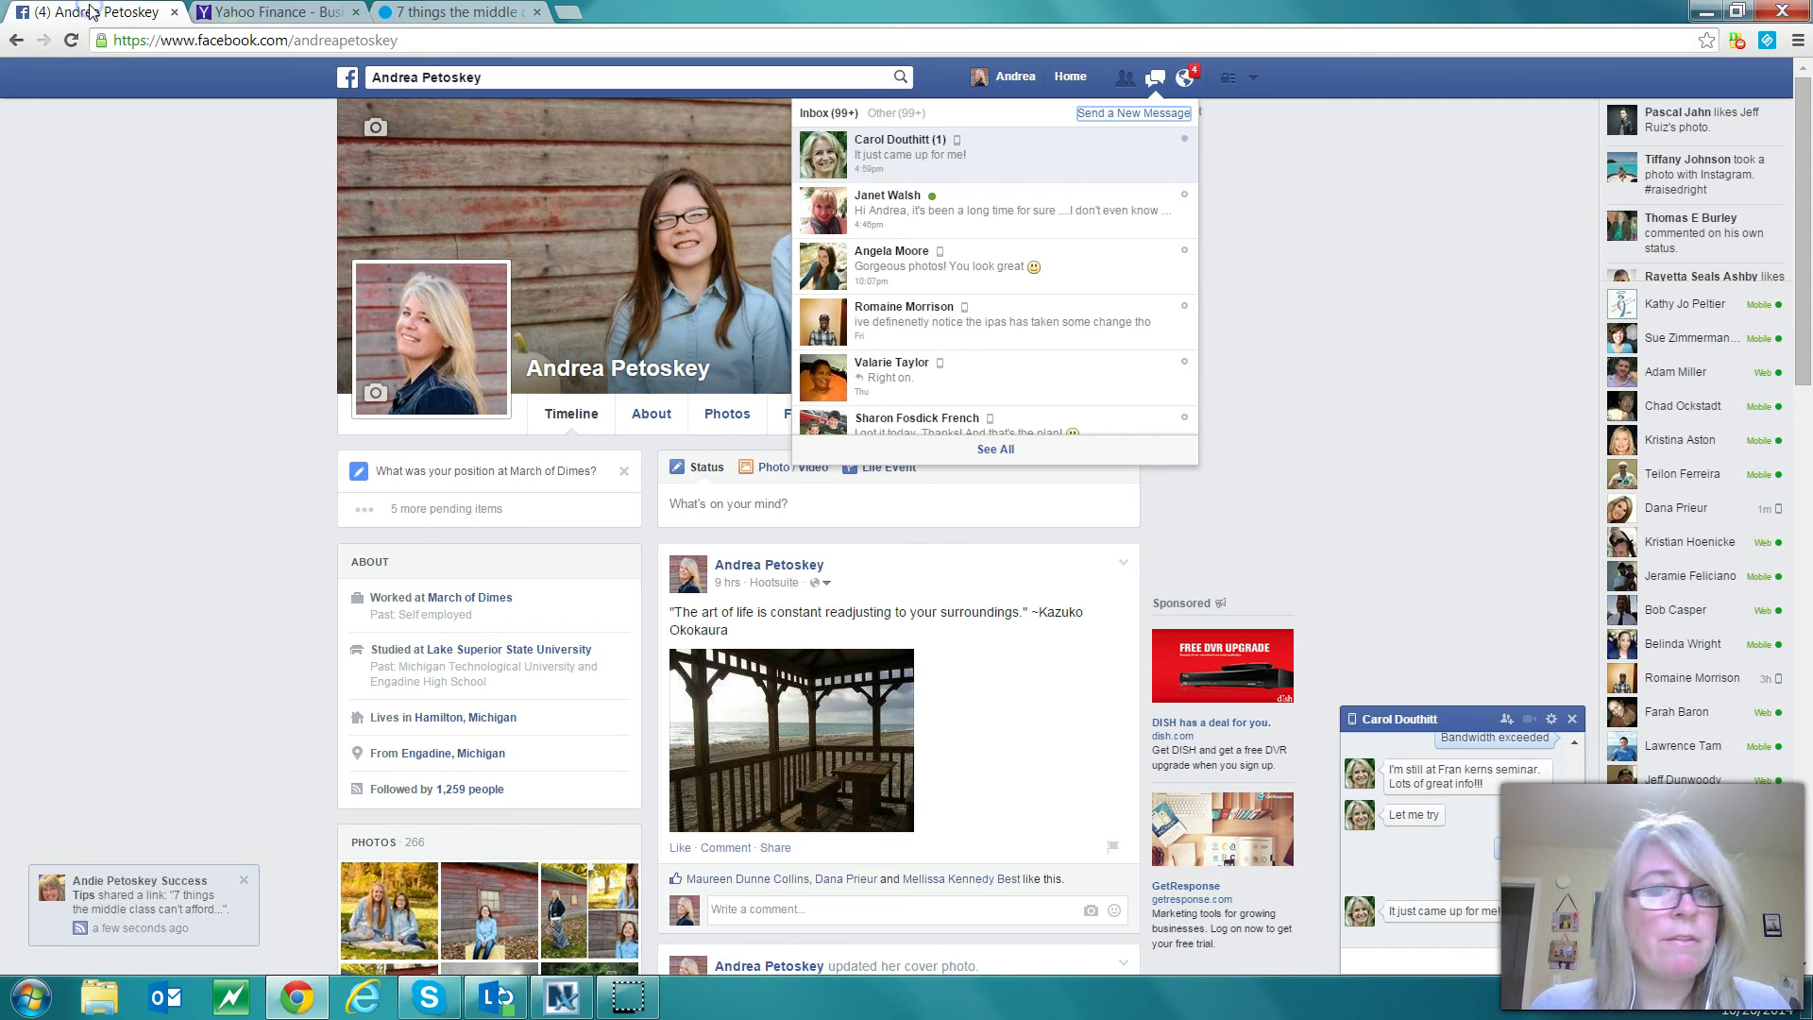
left_click(1340, 211)
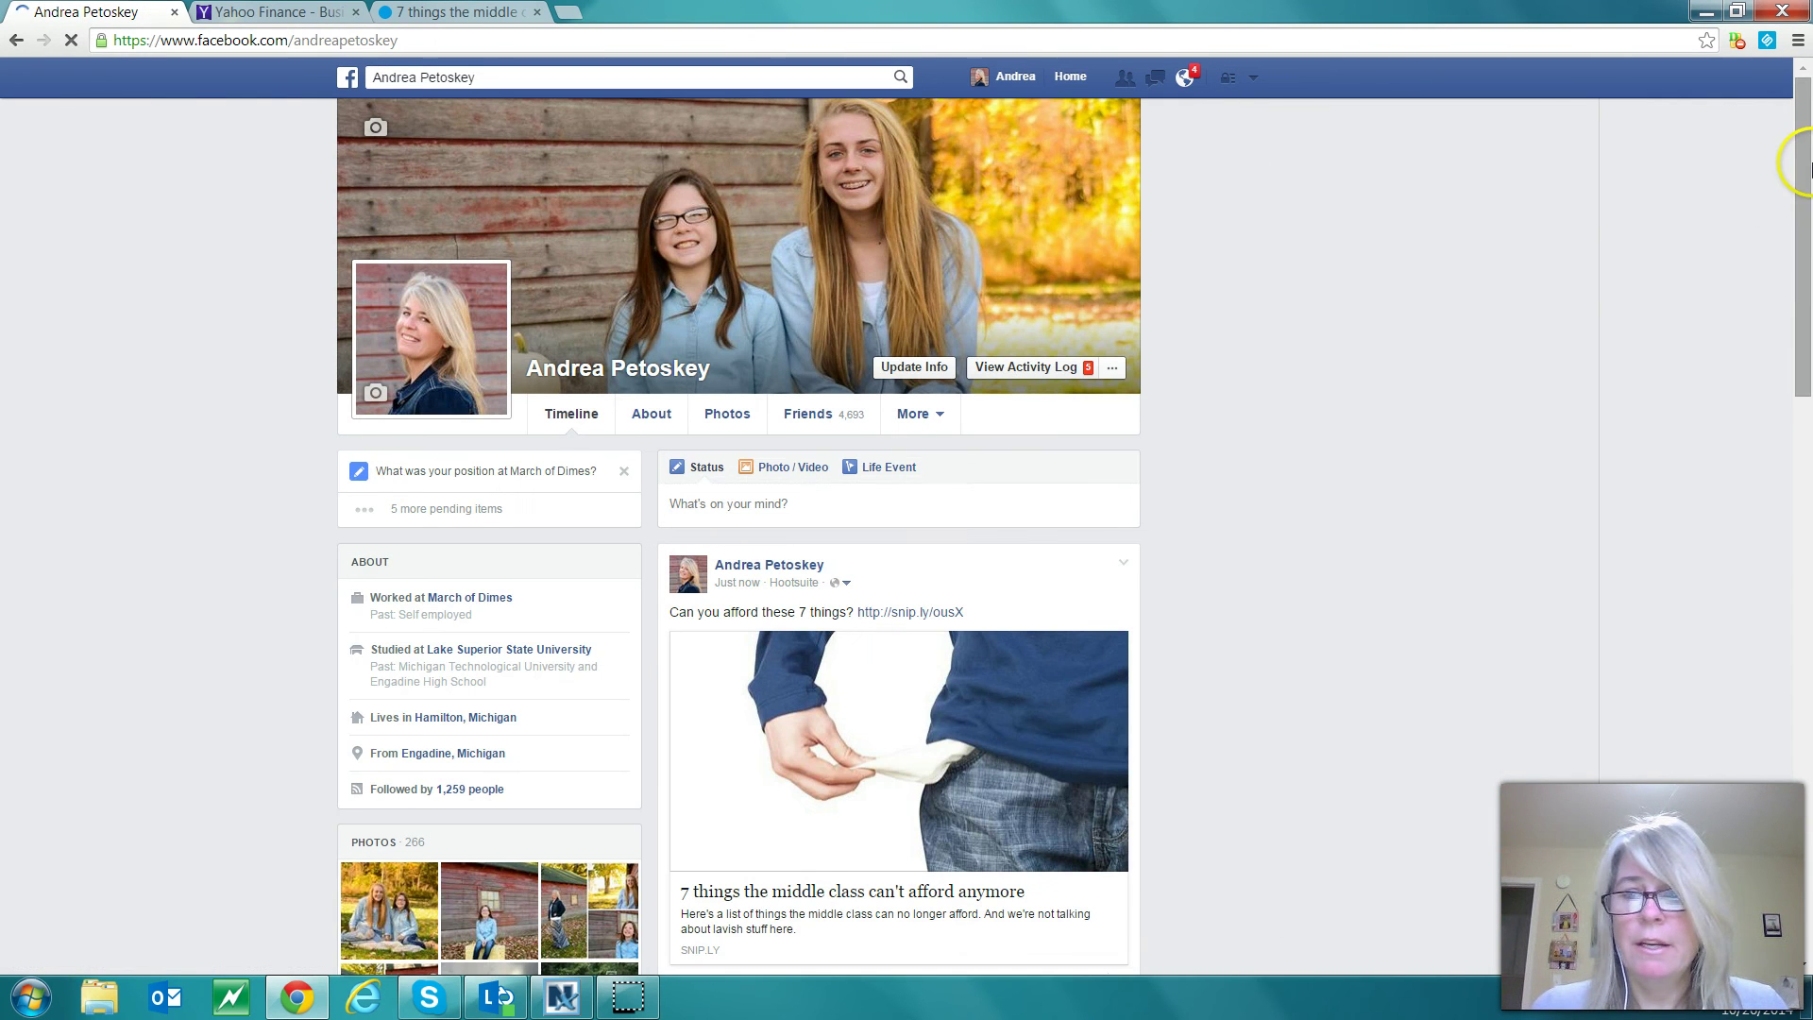
left_click_drag(1793, 154, 1793, 181)
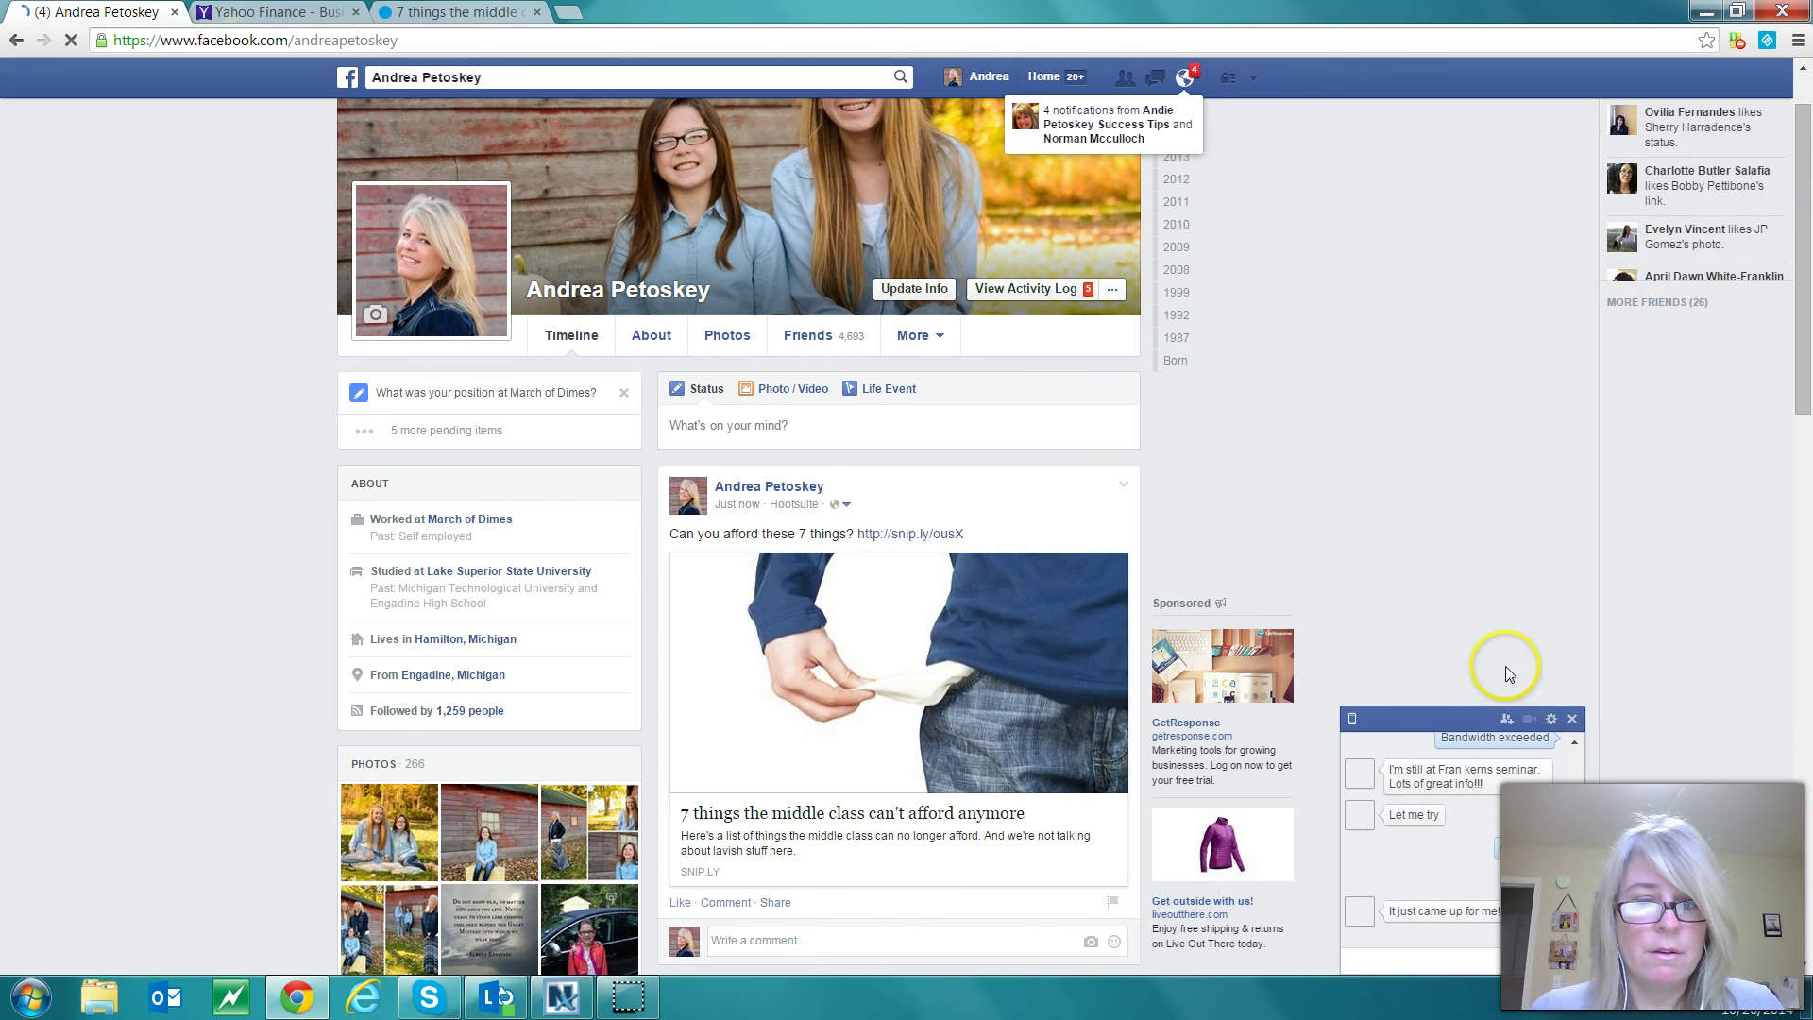
left_click(1572, 718)
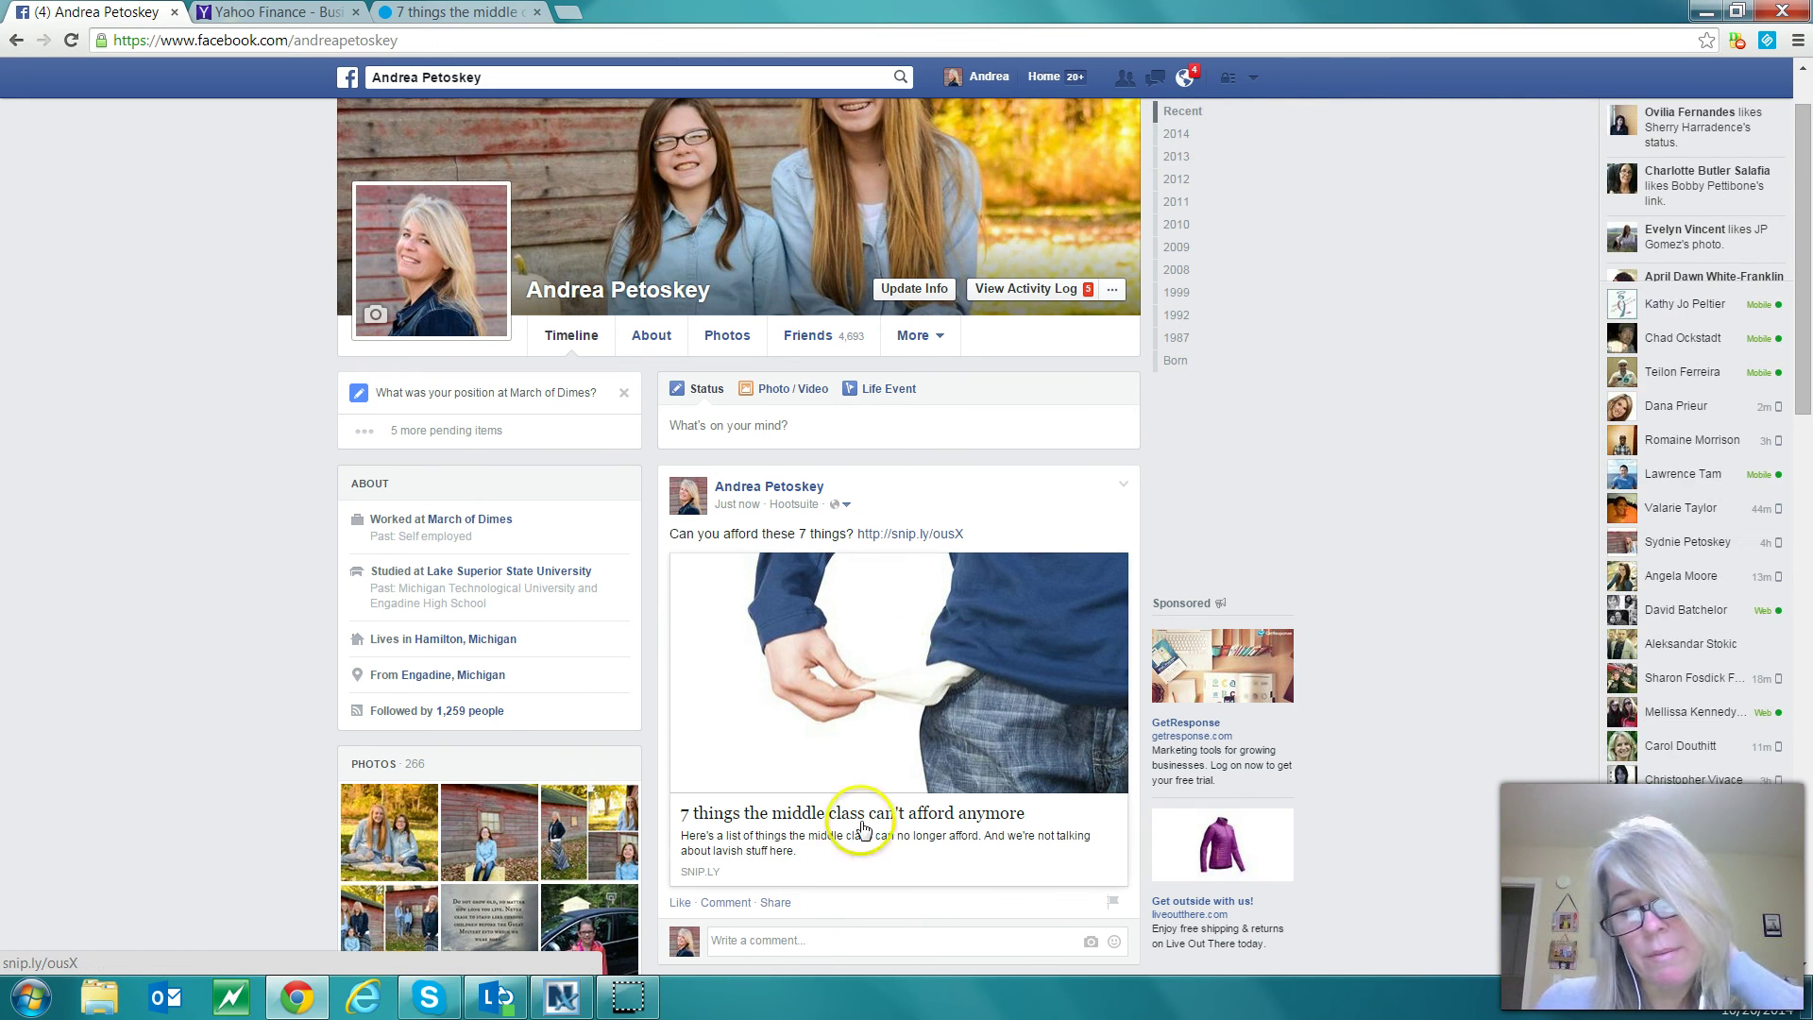
left_click(924, 536)
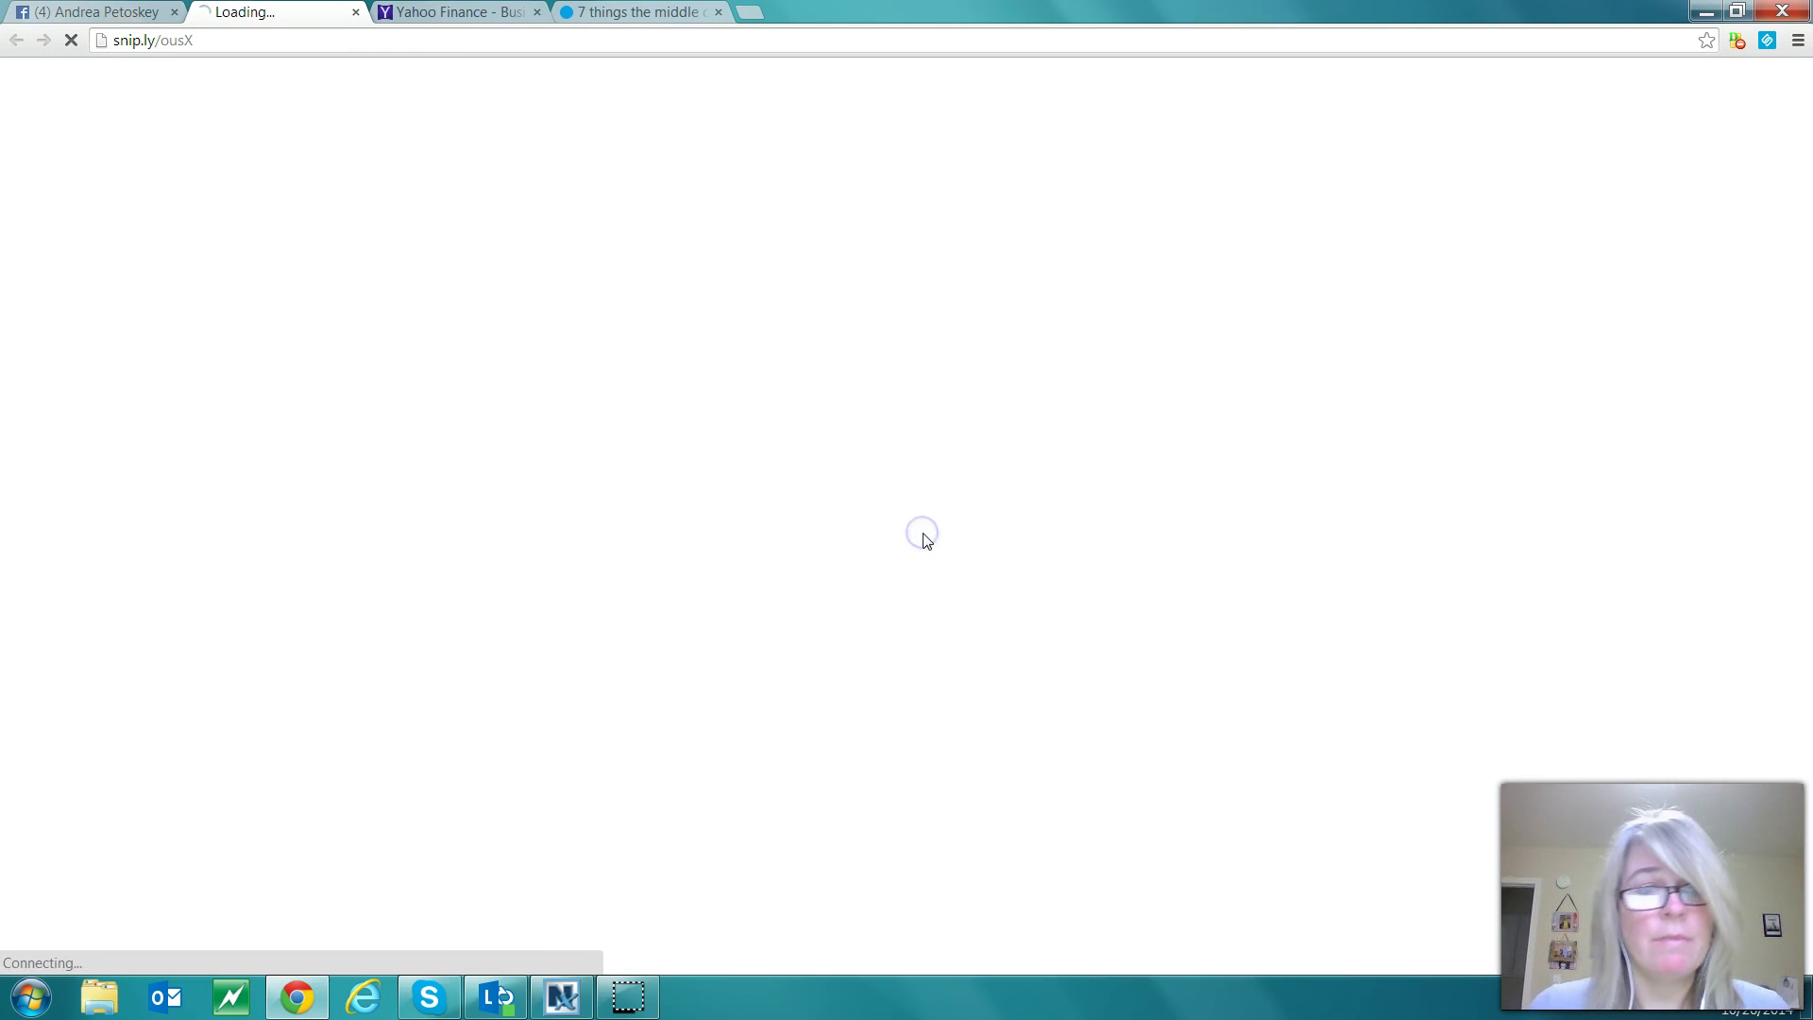